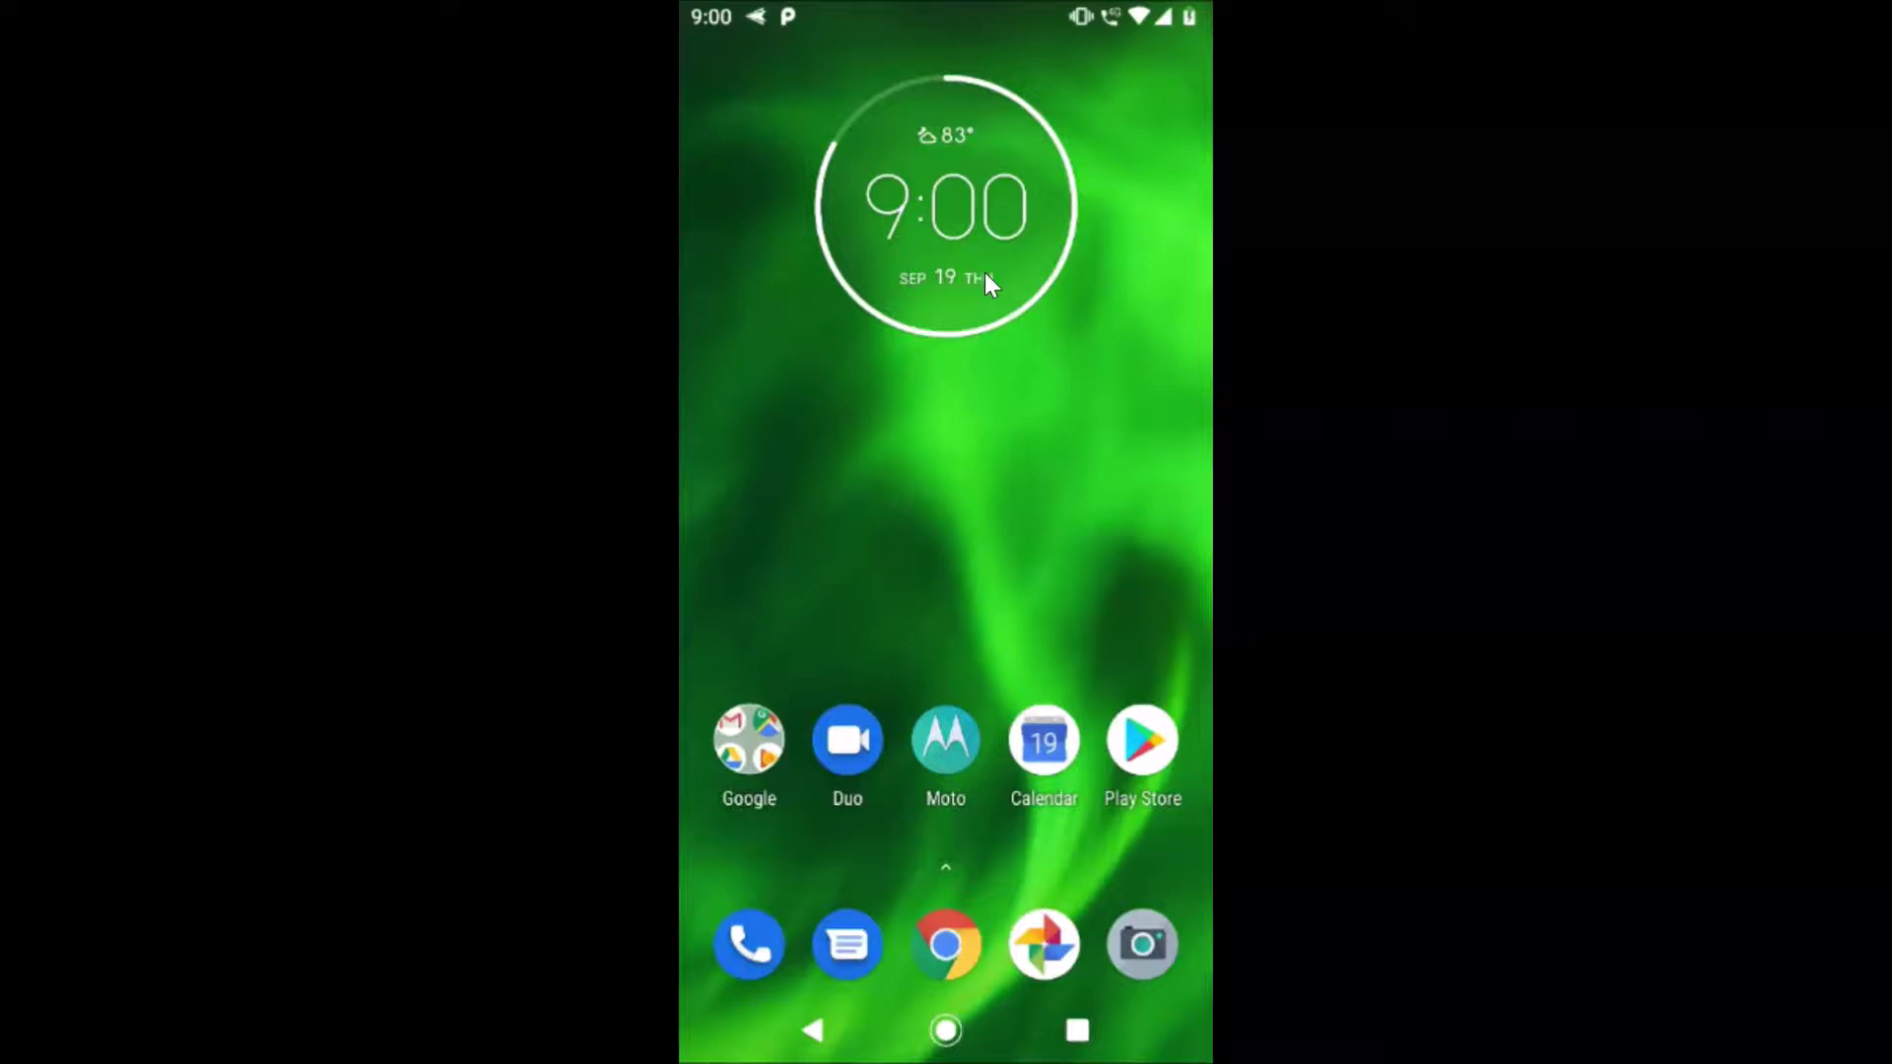
Step: Move to the home-screen page holding the Google app and launch it
scroll(967, 335, "down", 1)
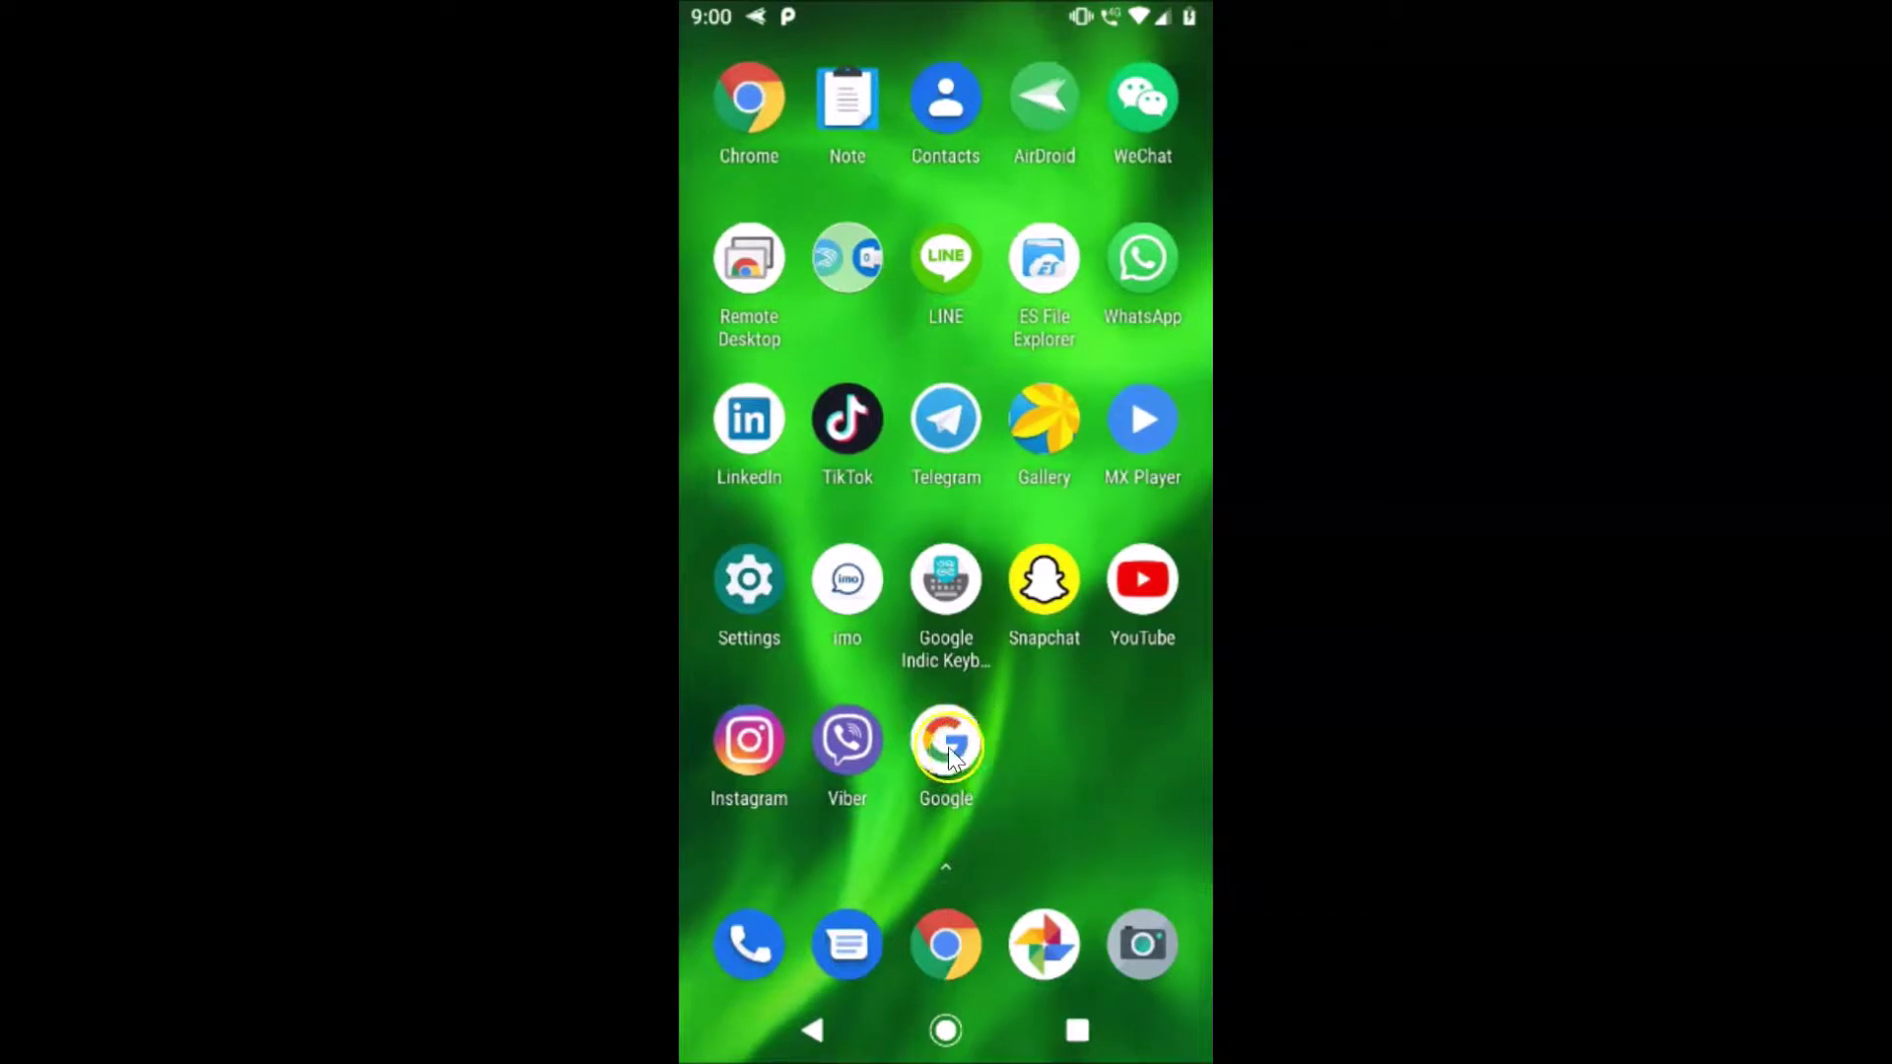
left_click(948, 747)
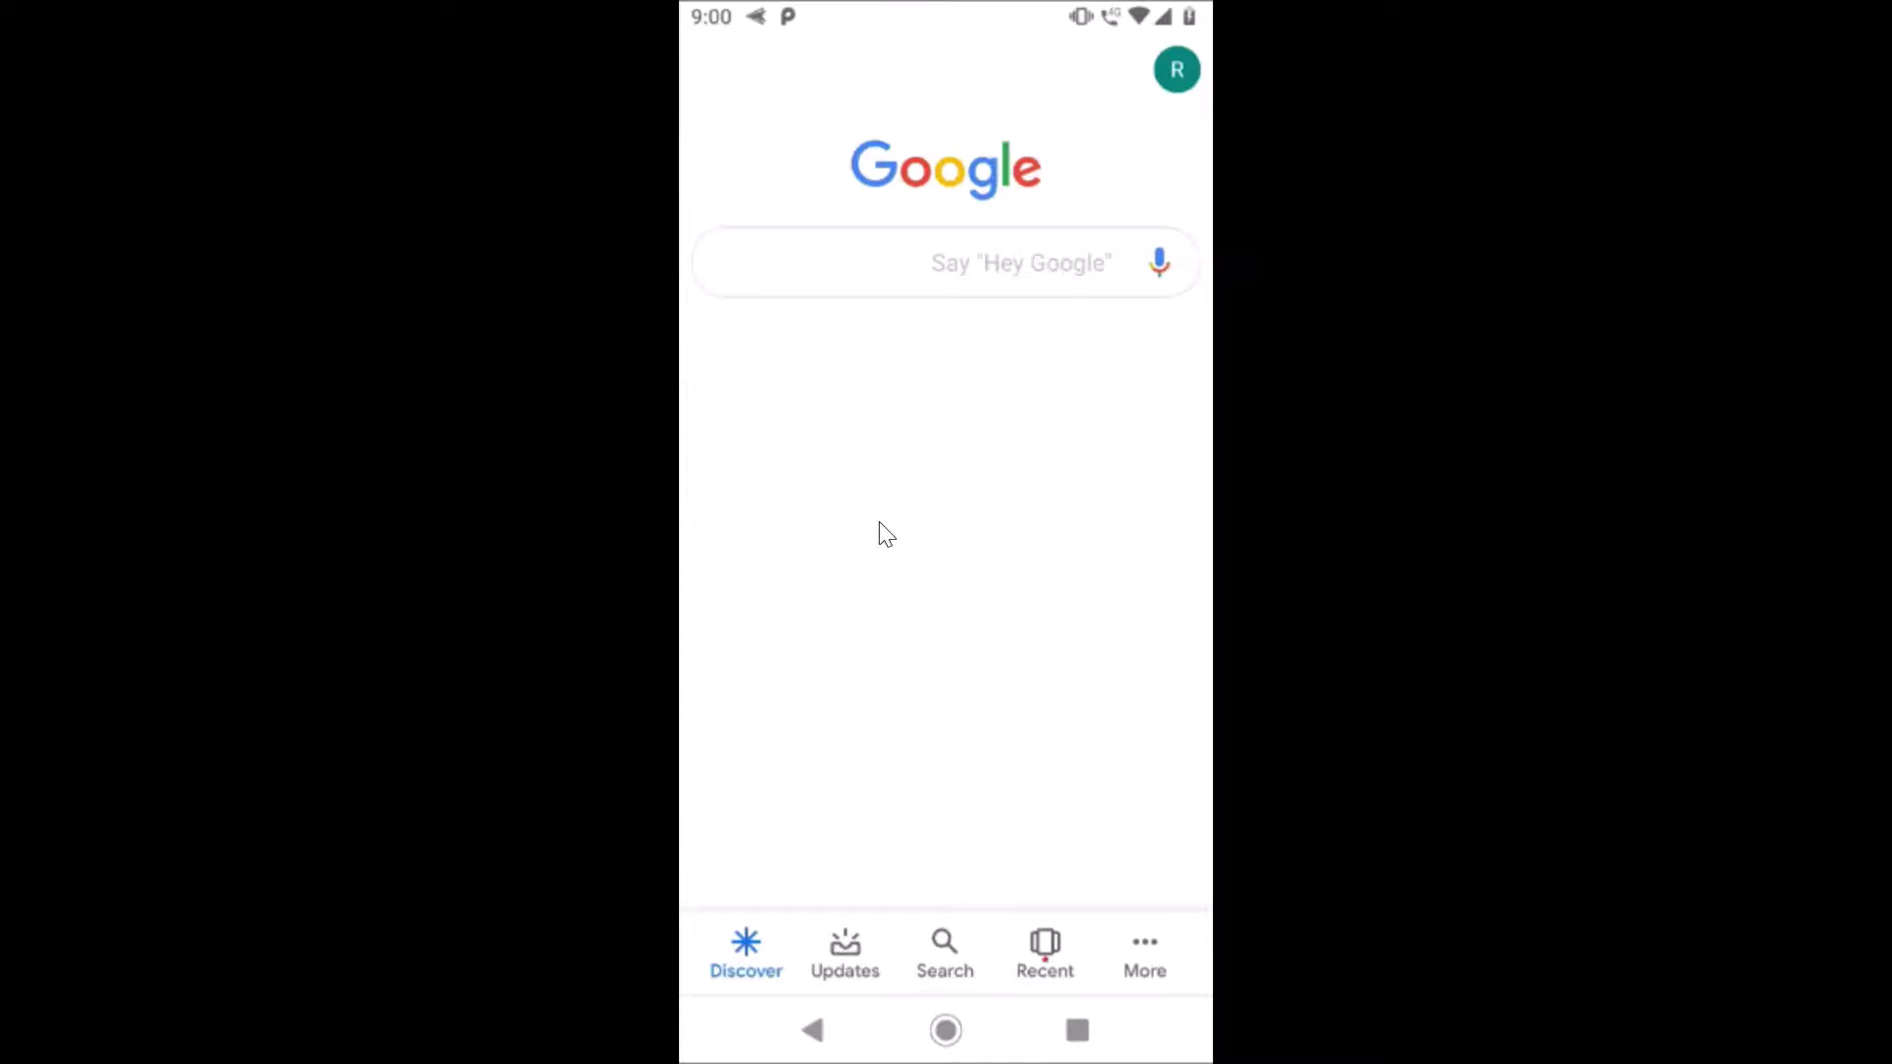
Step: Go through the Google app's More menu and Settings to Google Assistant settings
left_click(1146, 955)
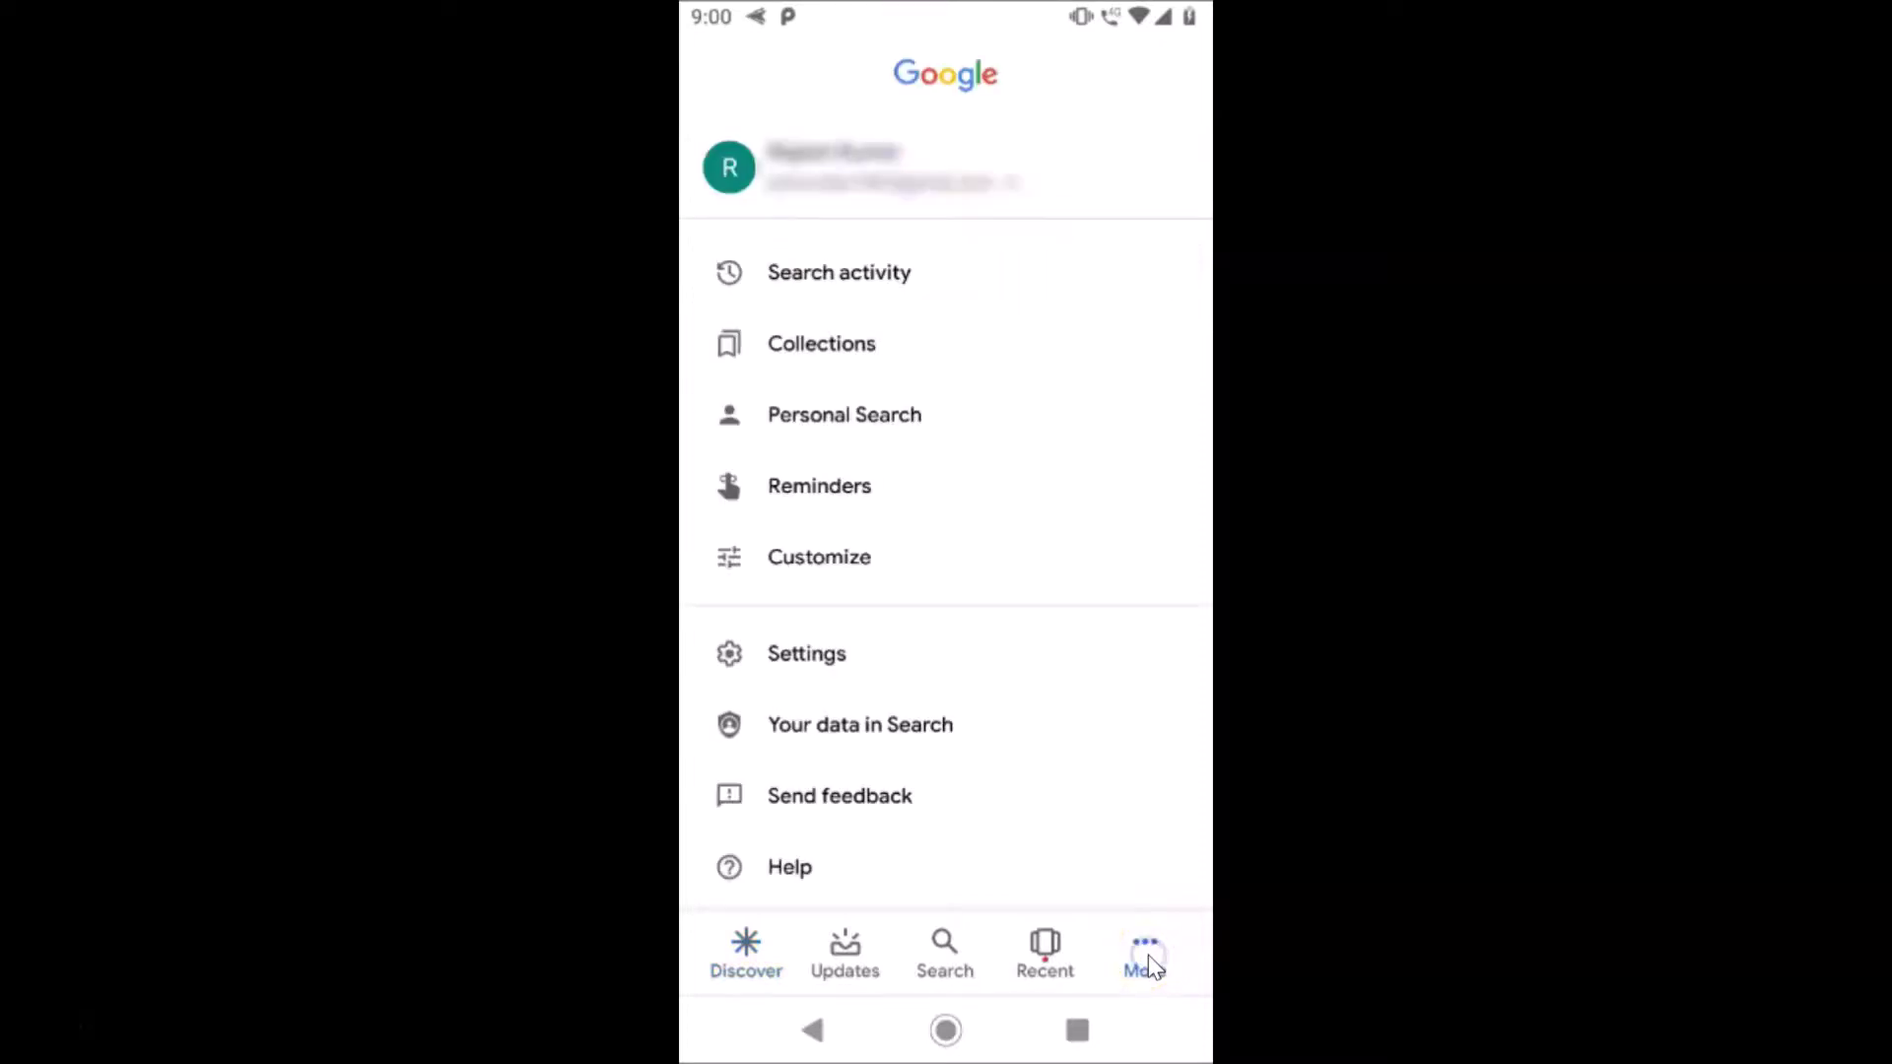
left_click(839, 658)
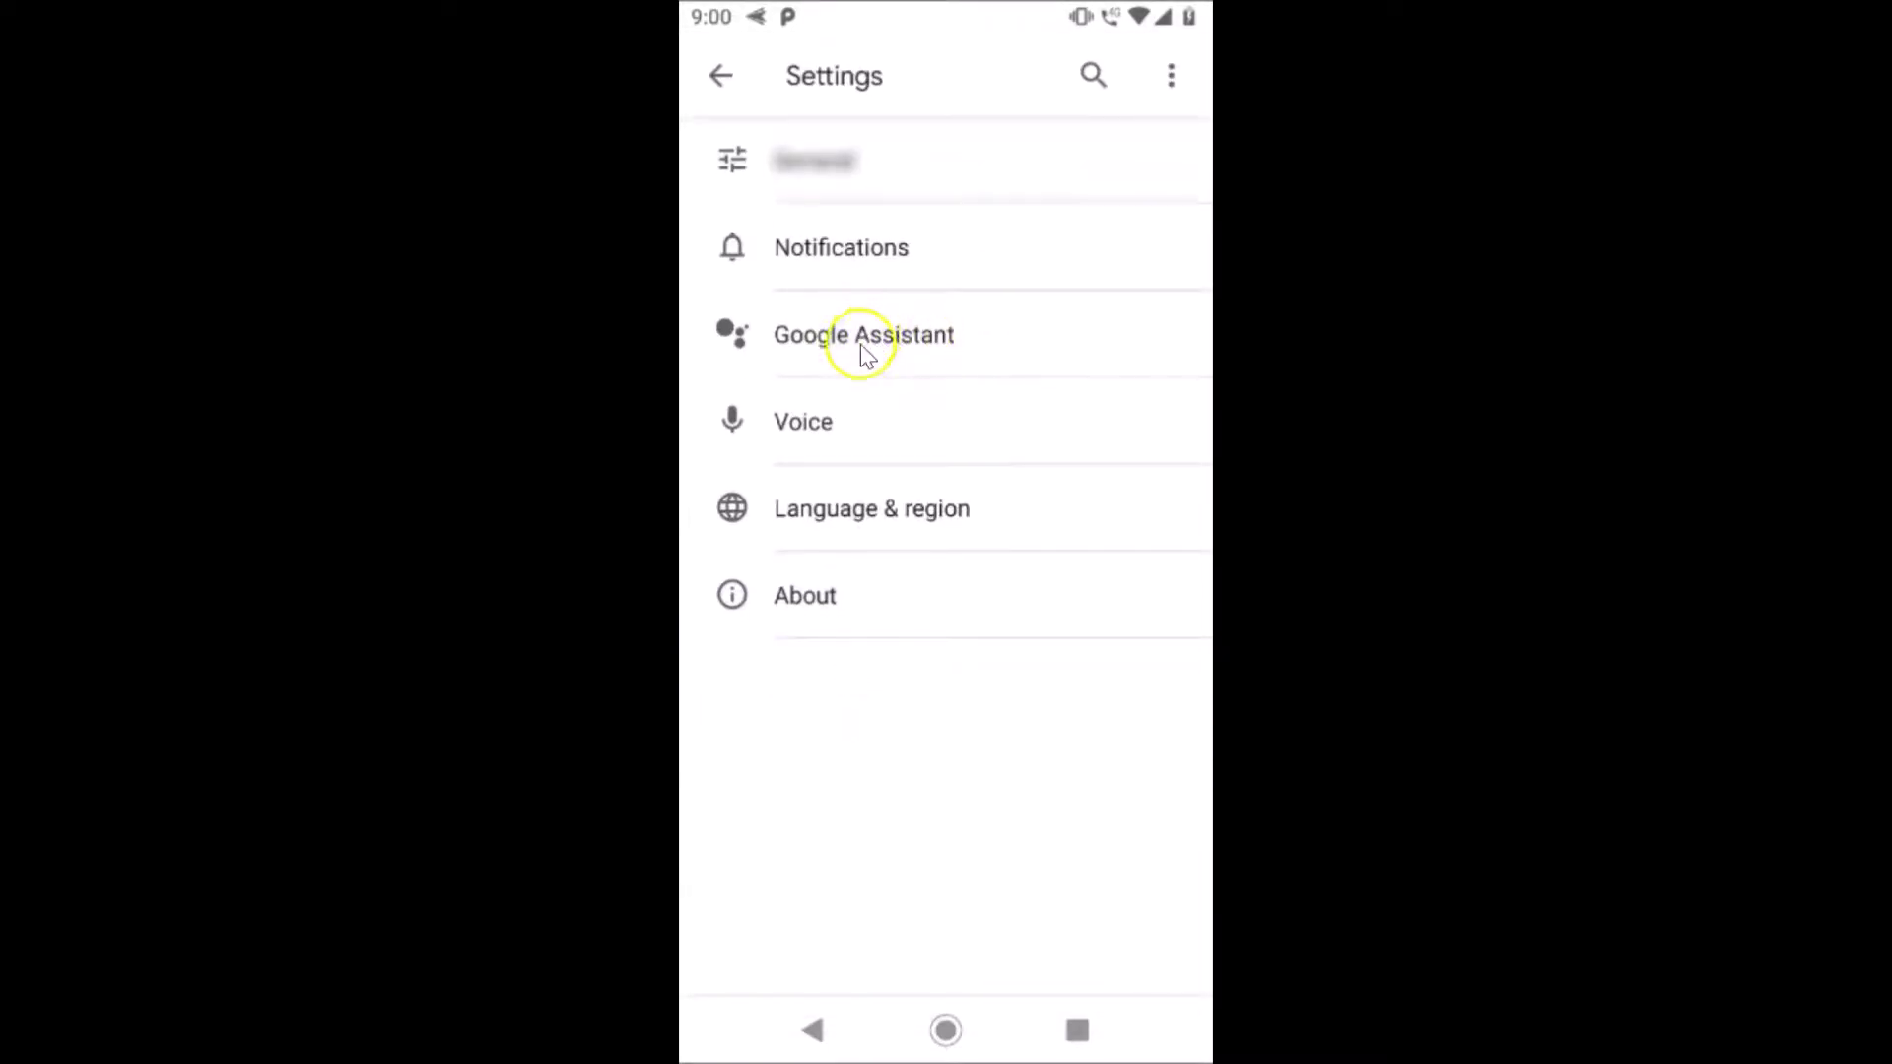
left_click(912, 339)
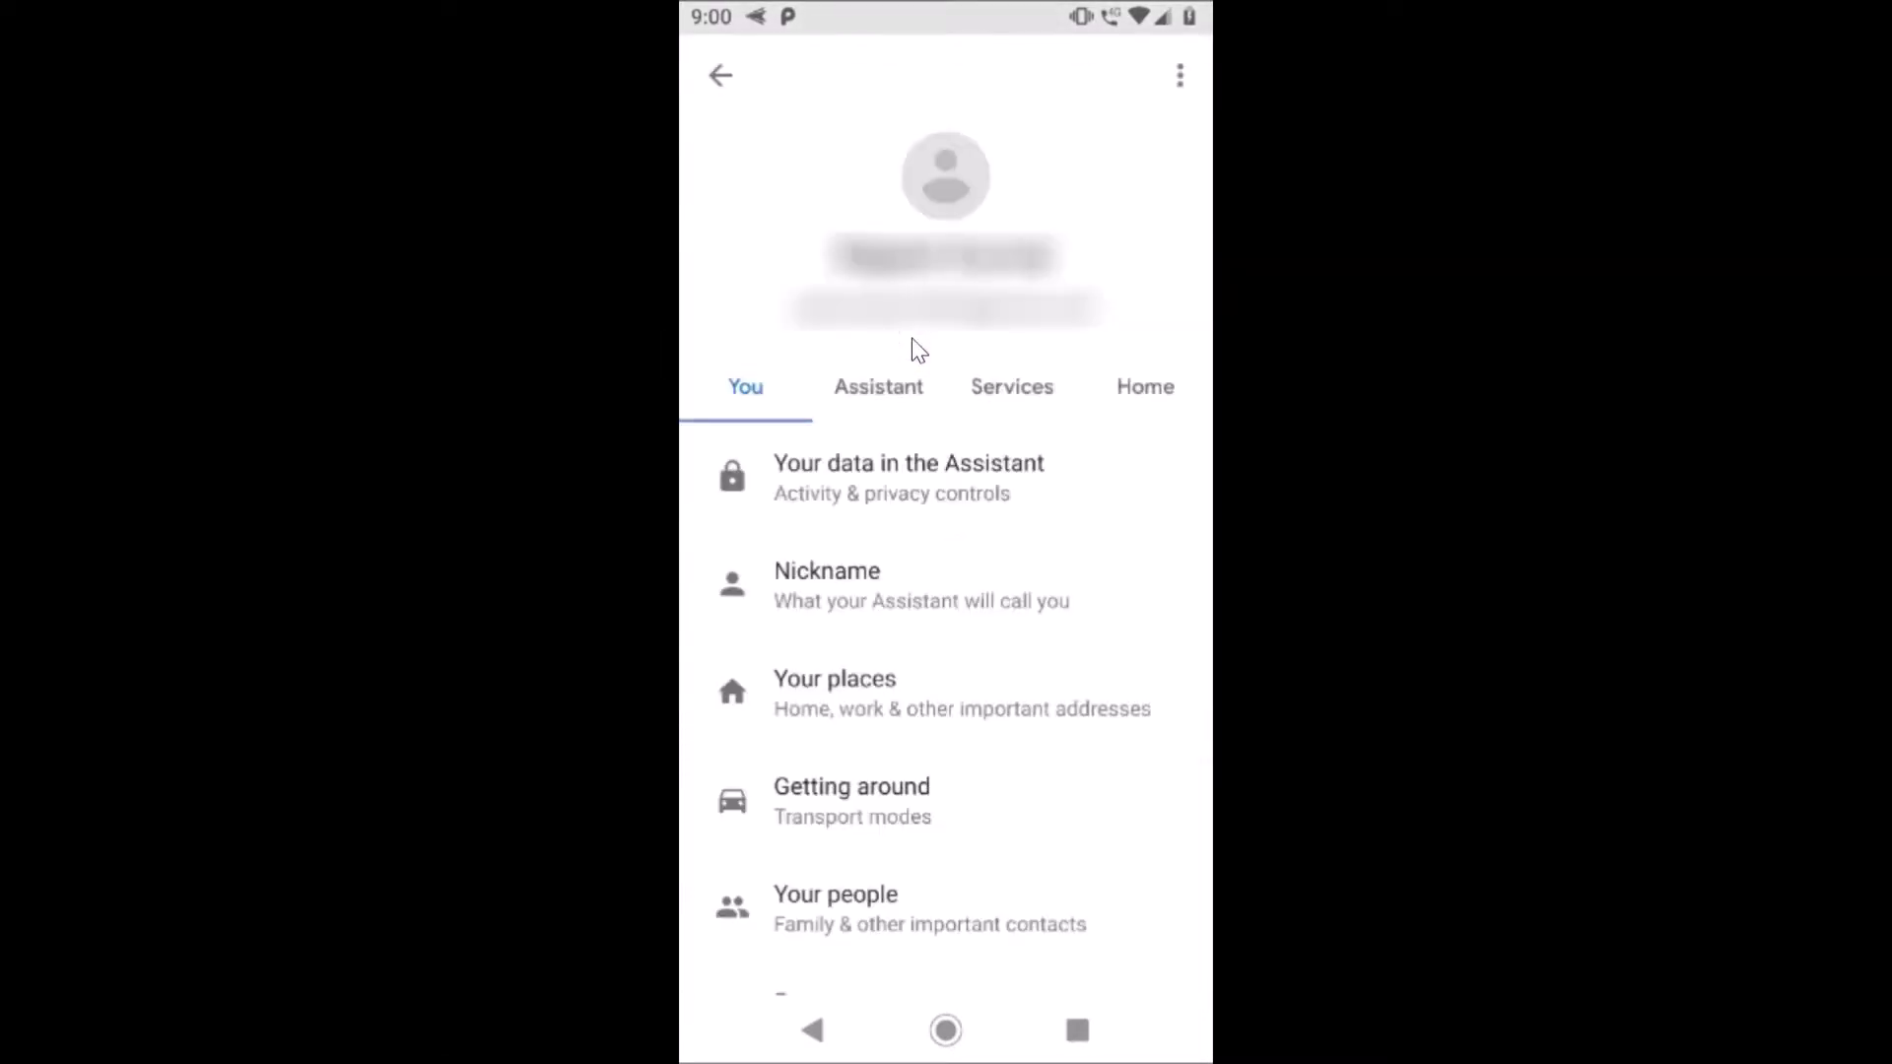
Step: From the three-dot menu reach Google activity controls, then open the Voice & Audio Activity page
left_click(1181, 79)
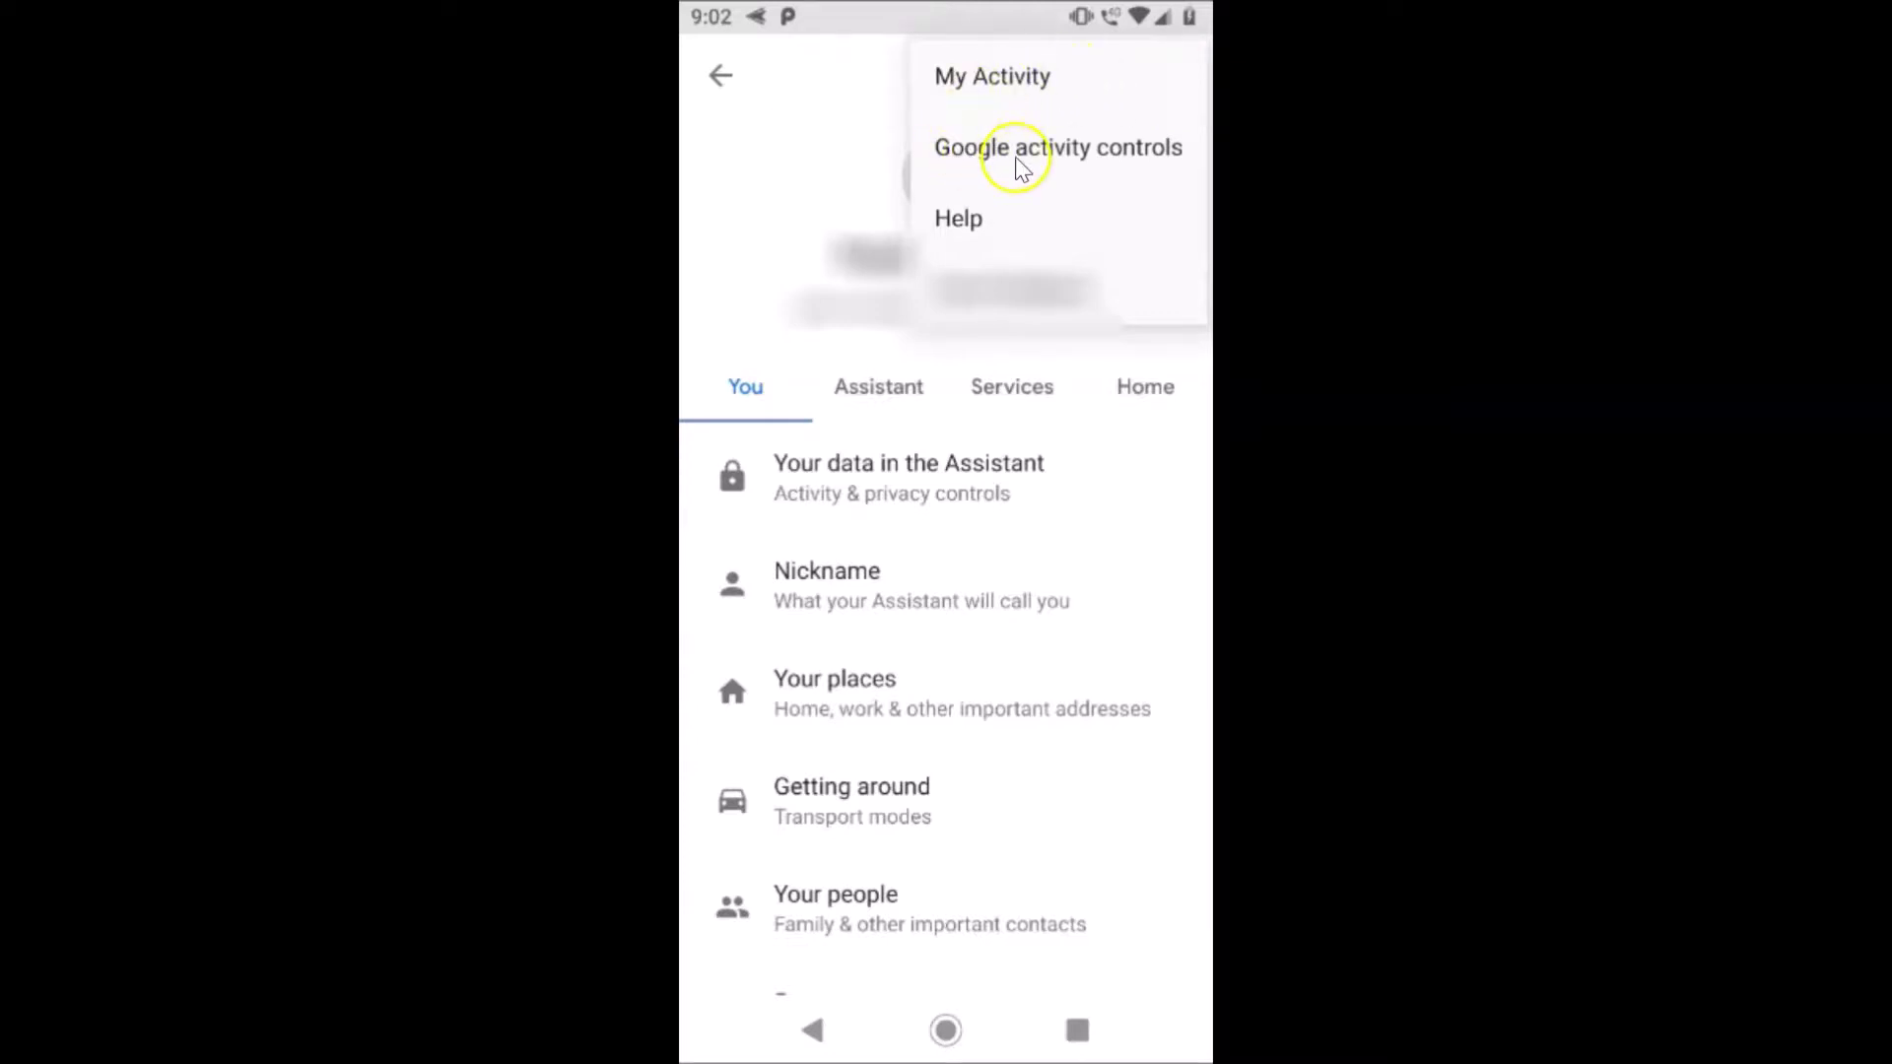
left_click(1063, 148)
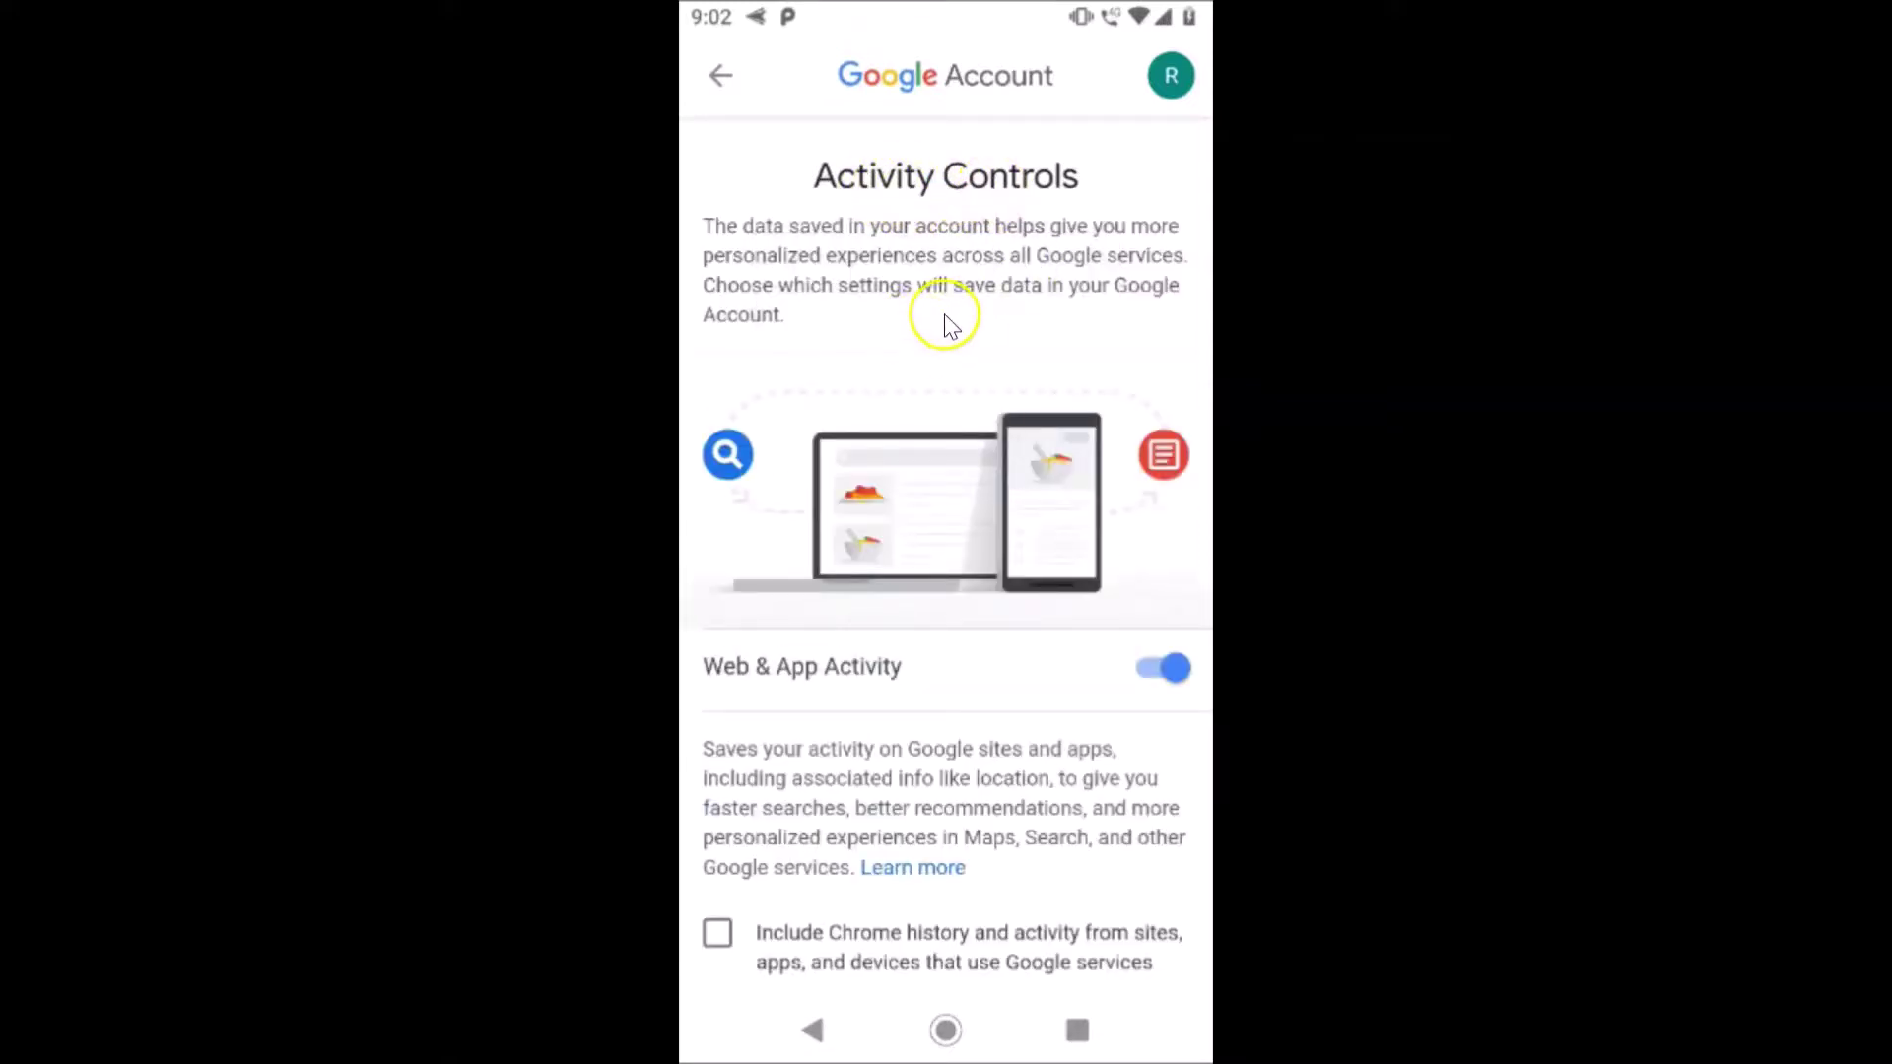
scroll(944, 315, "down", 5)
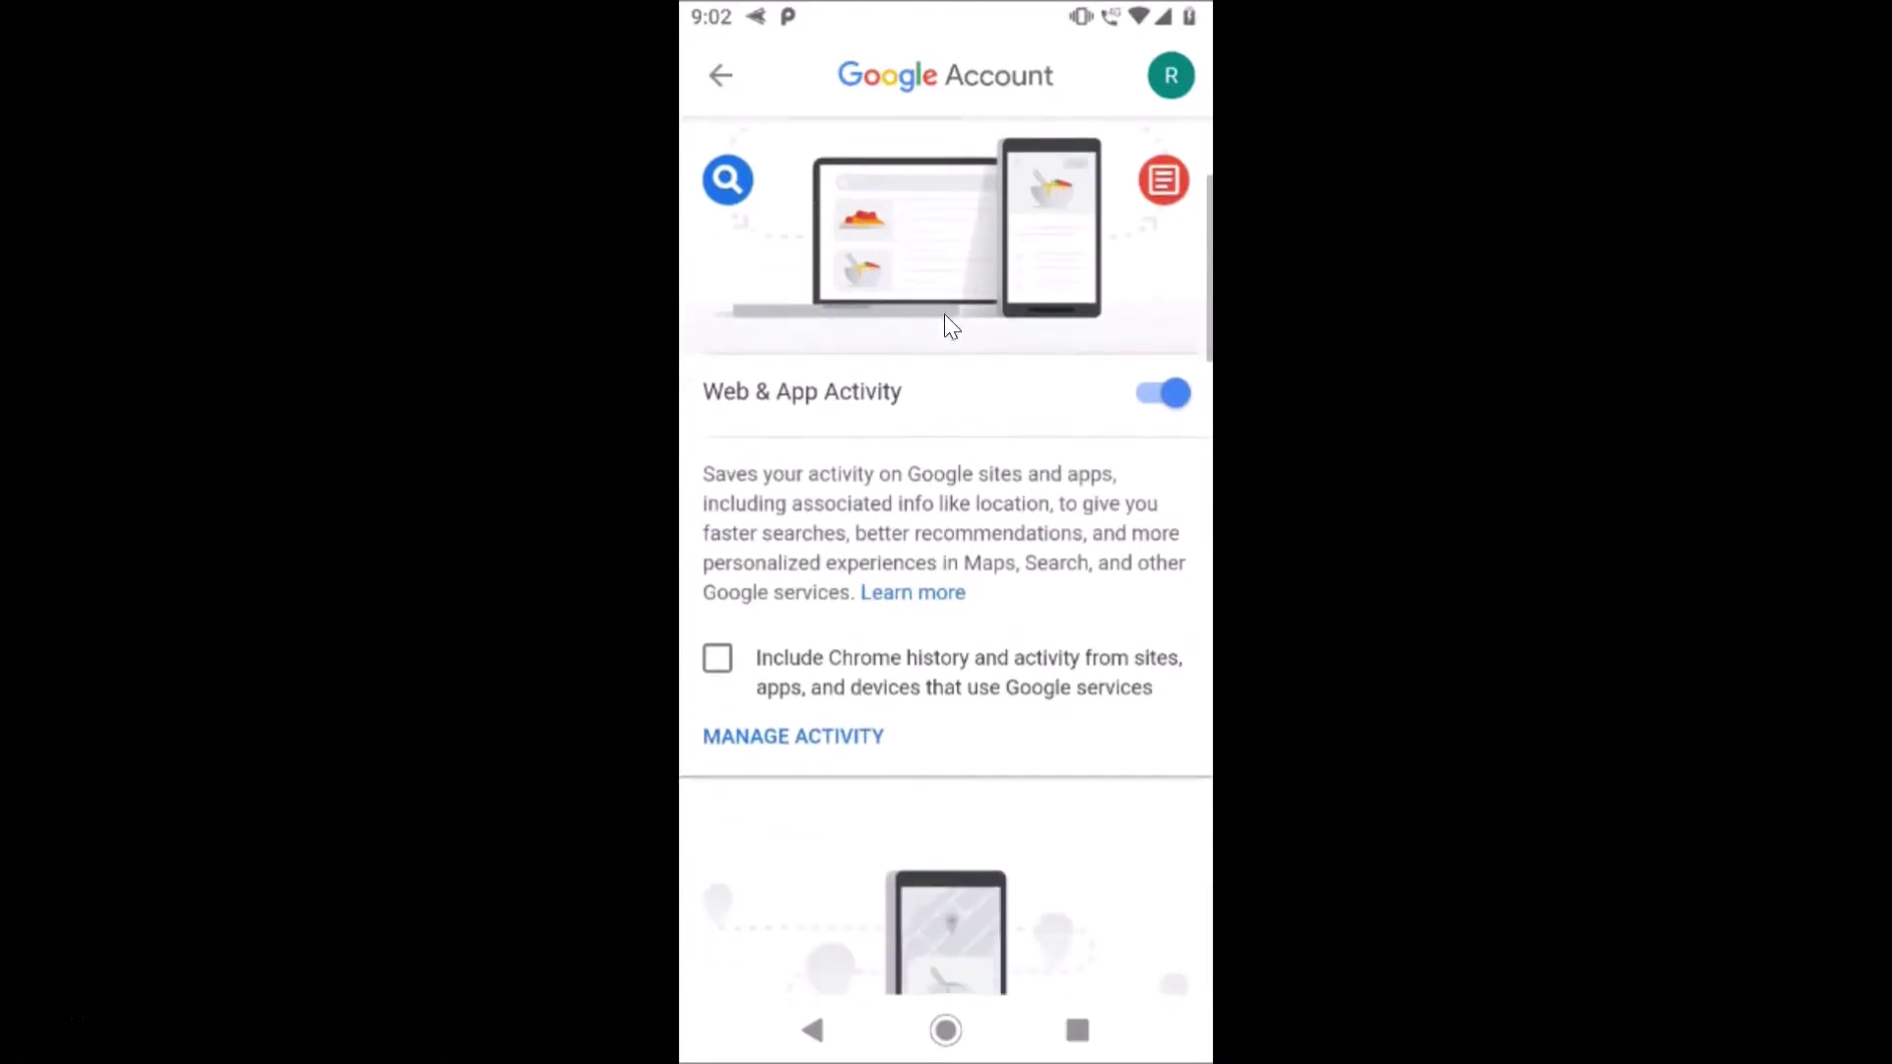
scroll(946, 323, "down", 10)
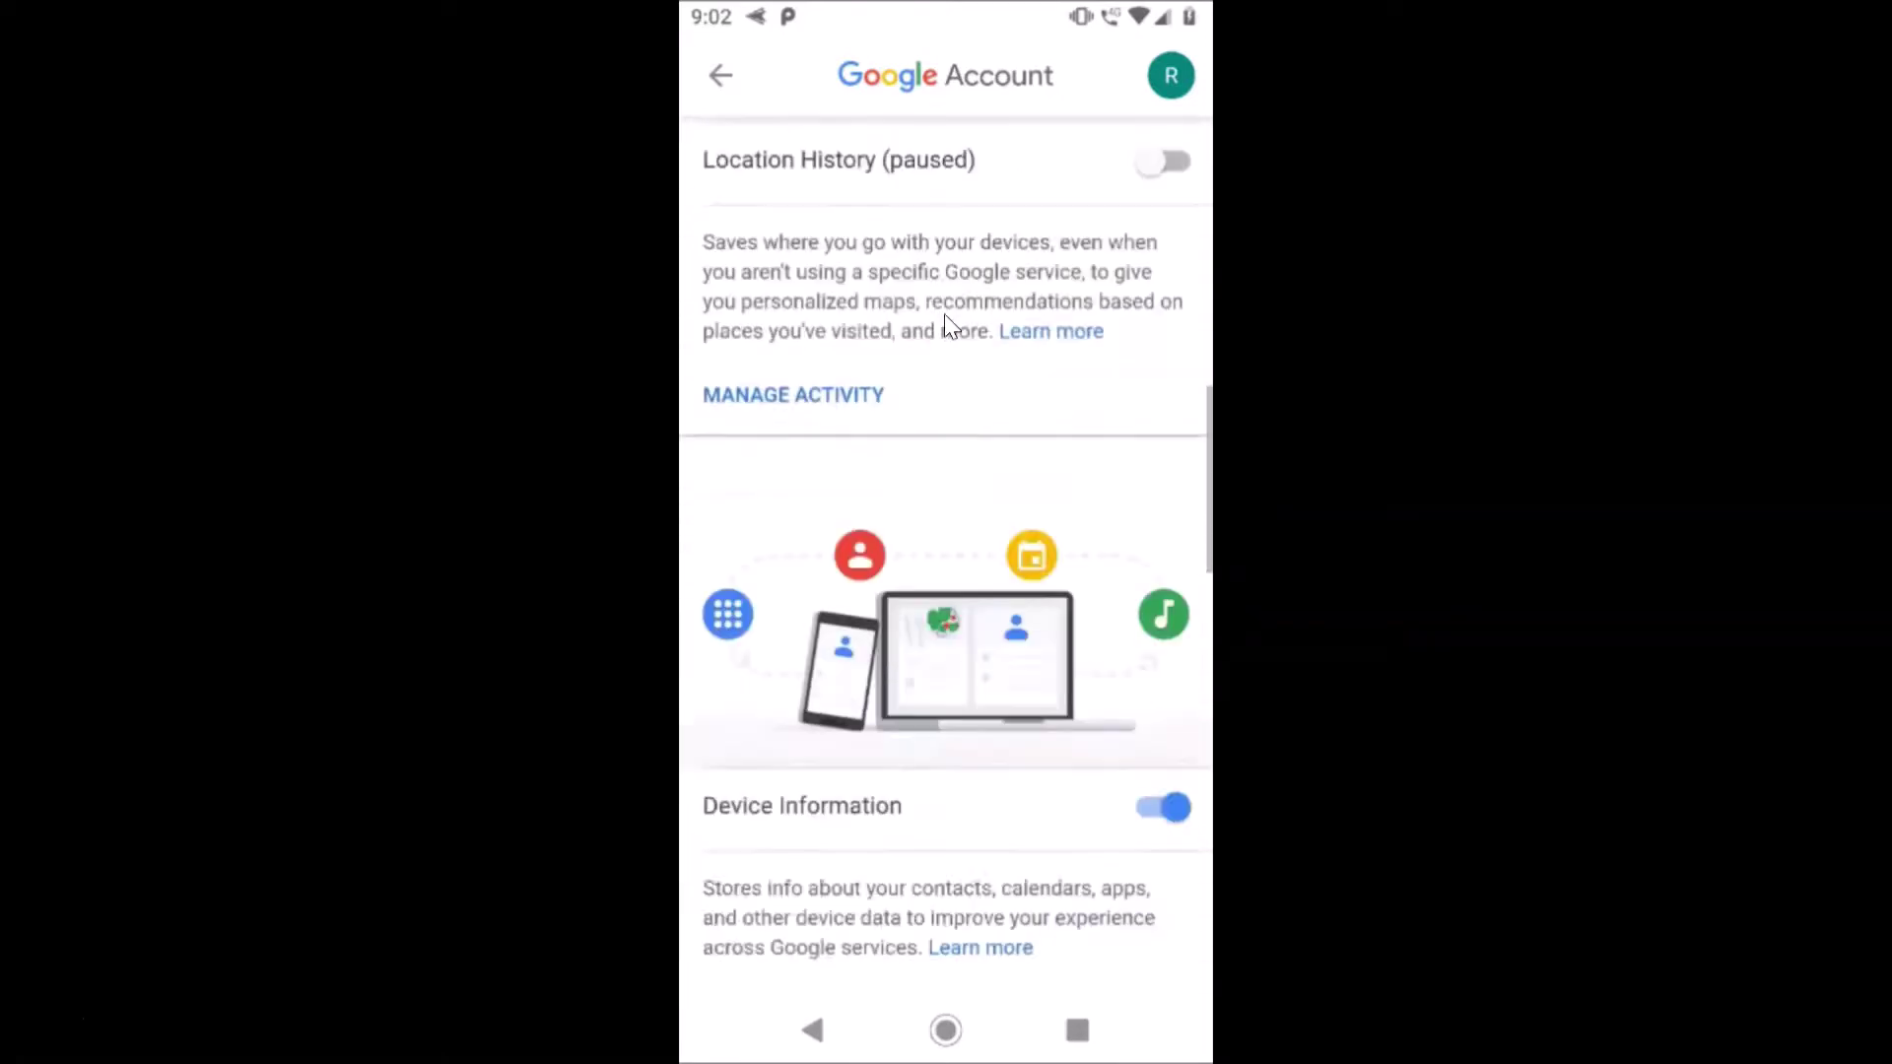
scroll(946, 321, "down", 5)
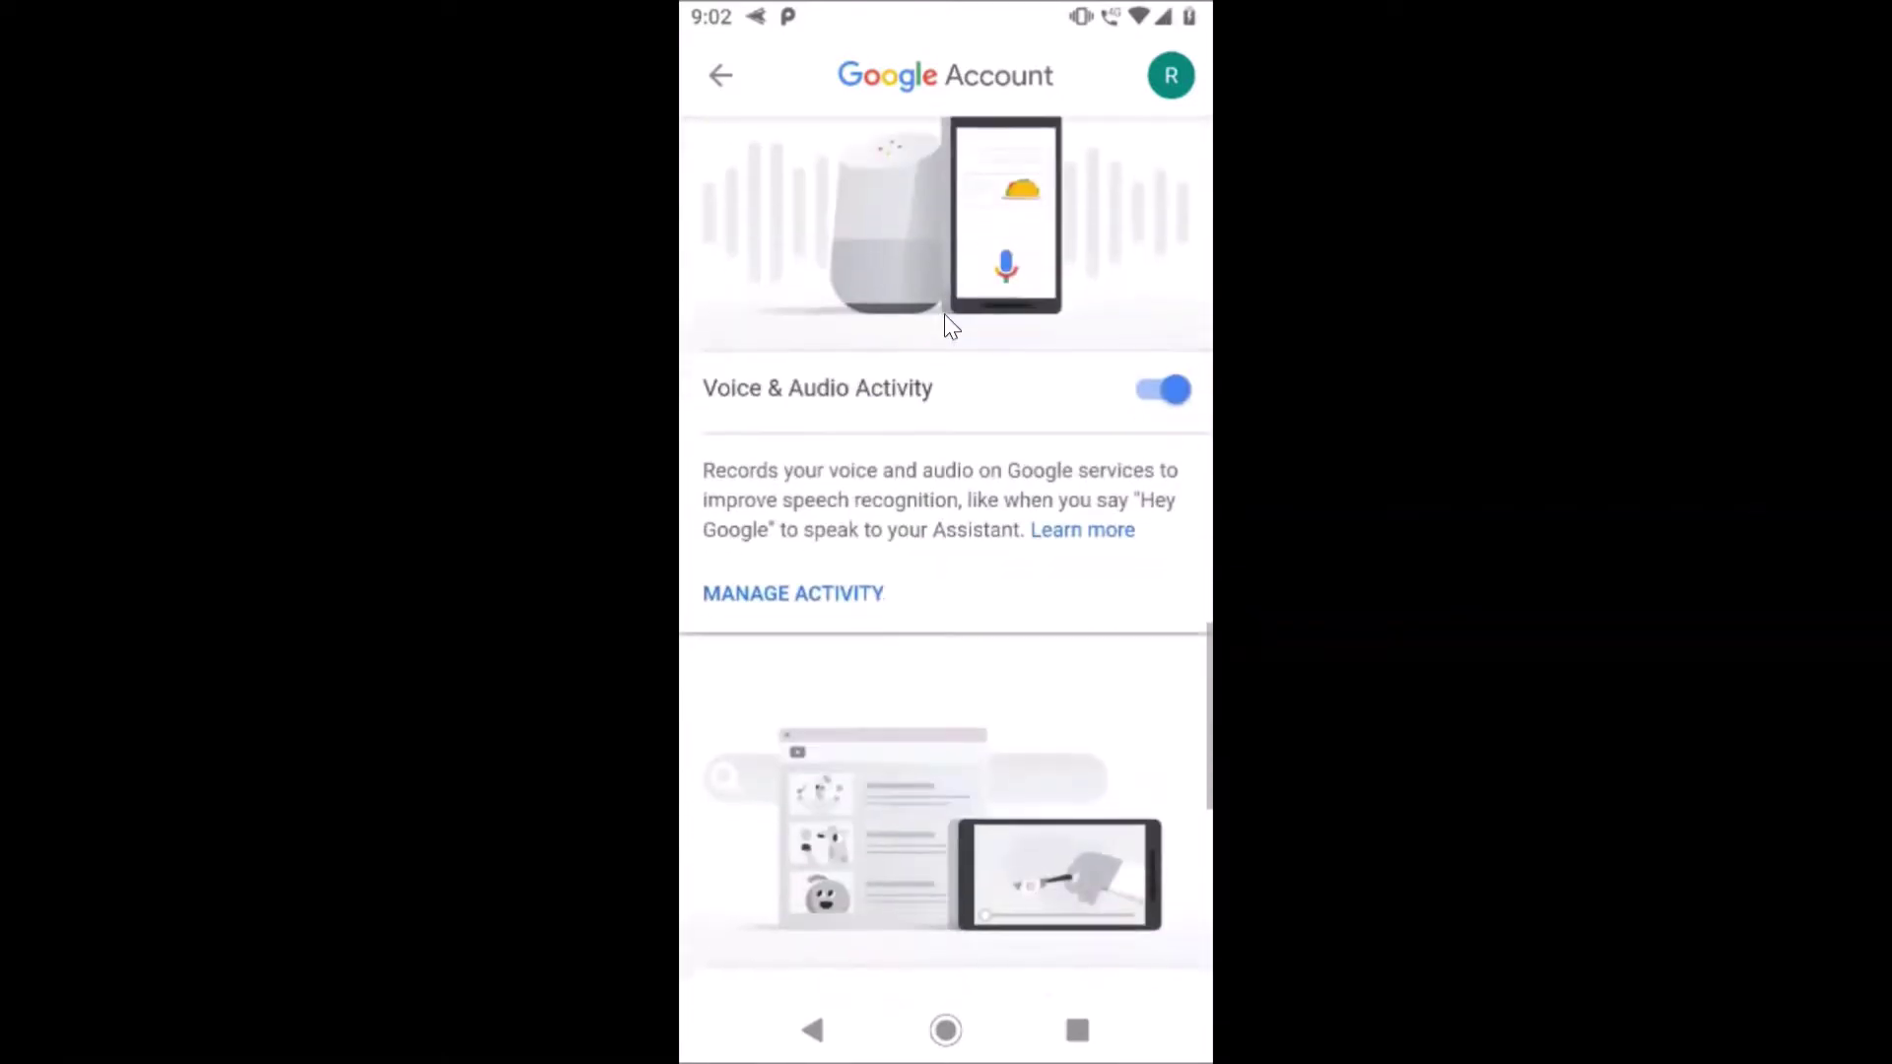
left_click(859, 373)
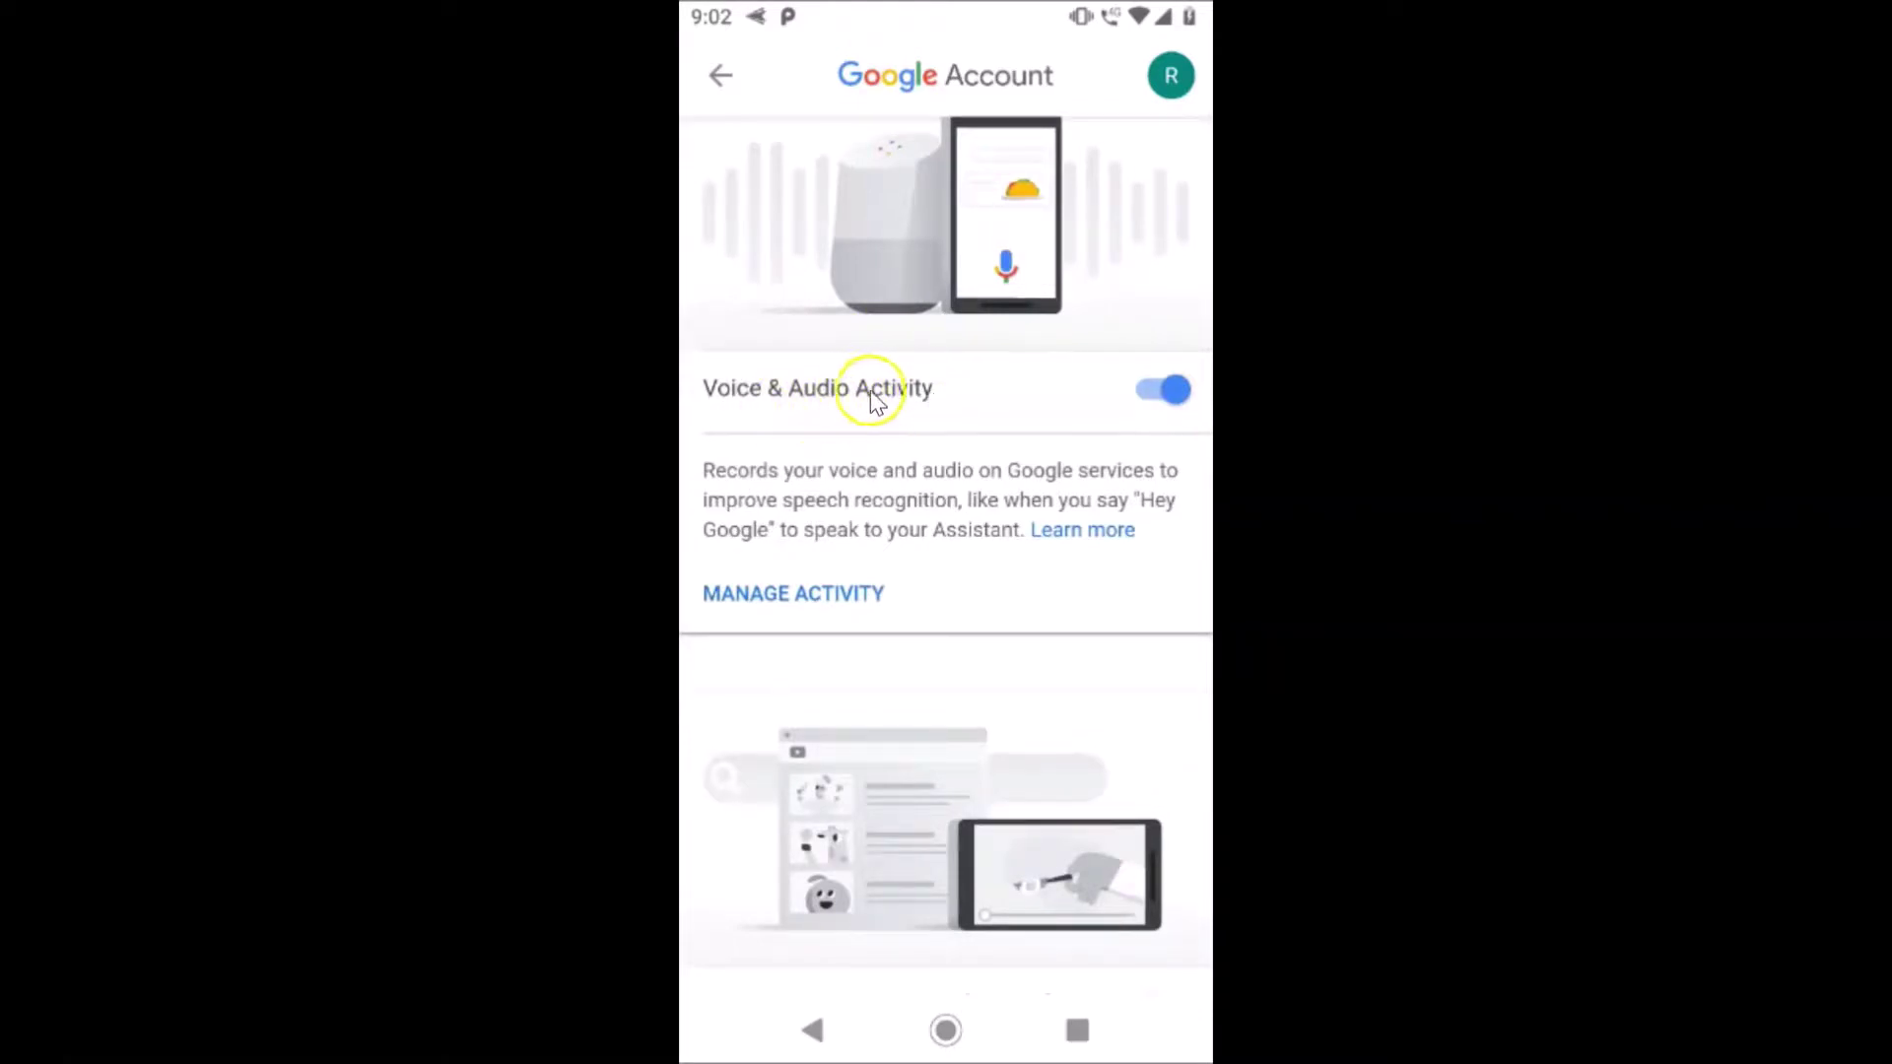
left_click(836, 597)
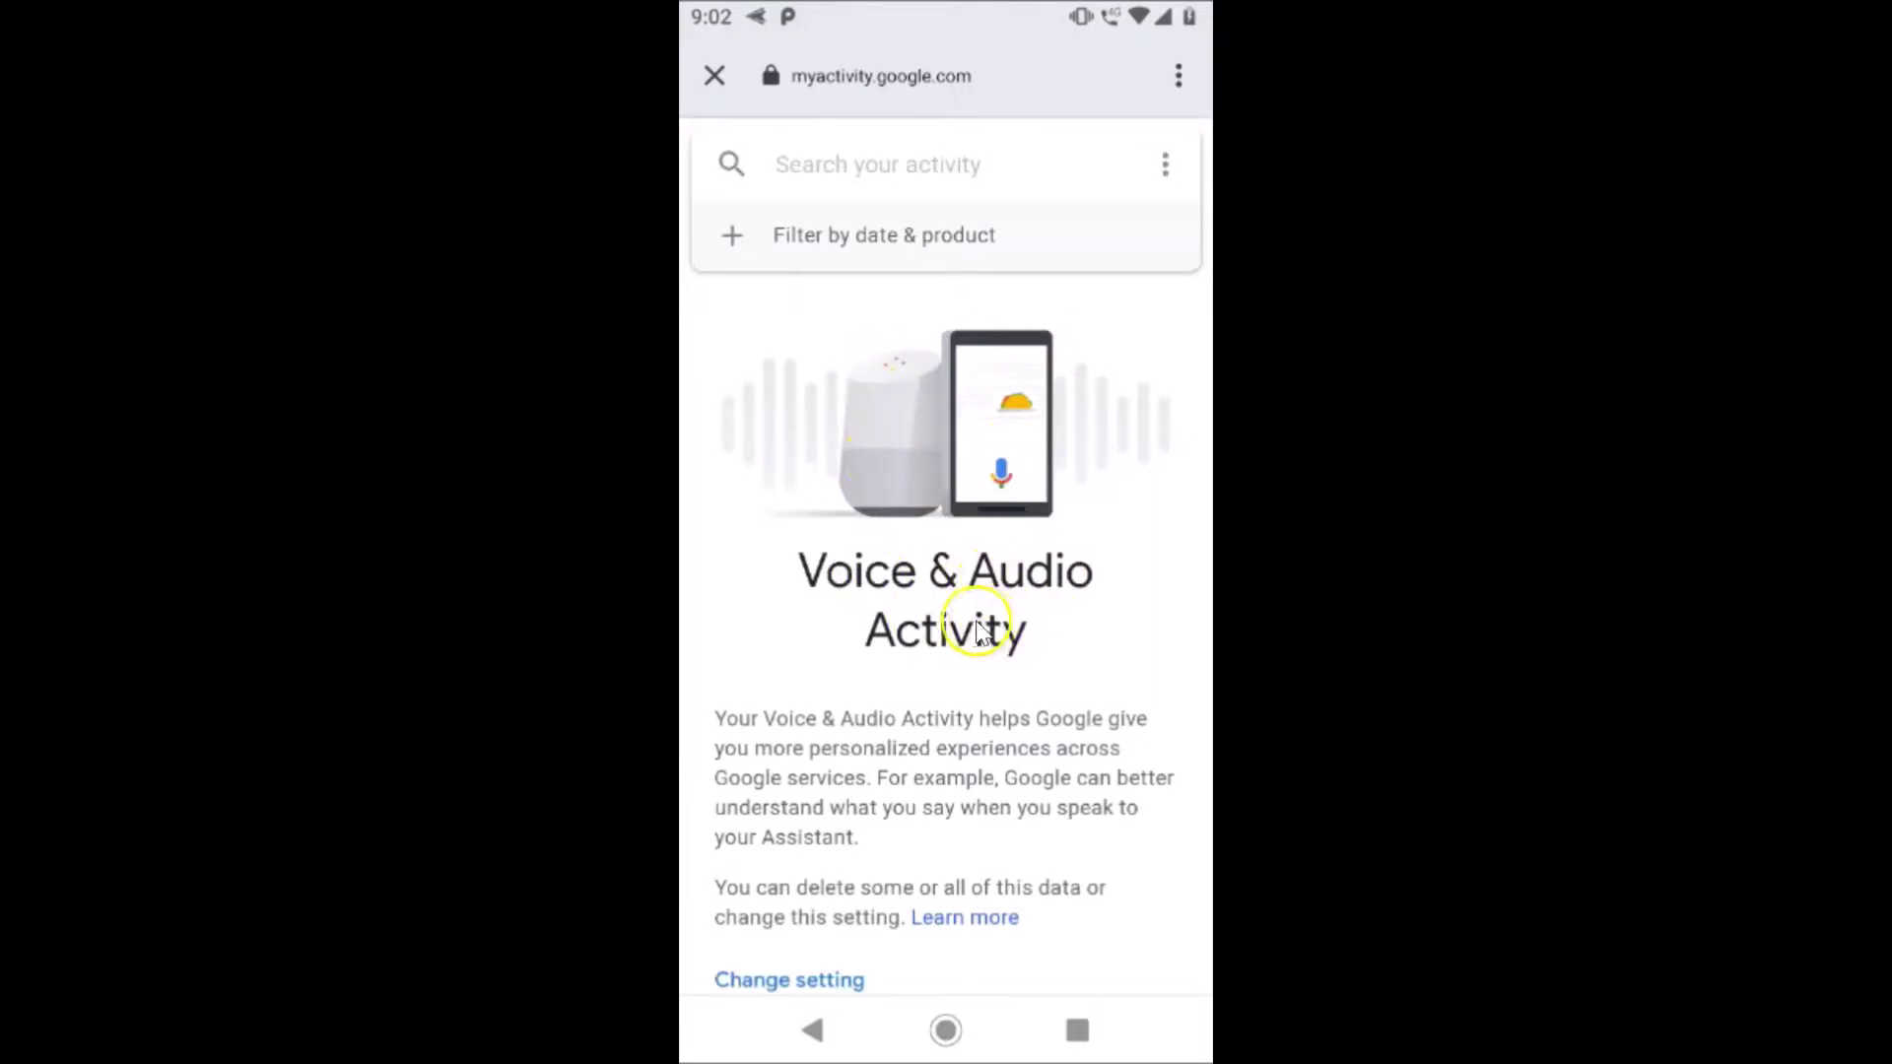
Step: Open MANAGE ACTIVITY and browse the recordings dated September 13 and August 22
scroll(980, 634, "down", 8)
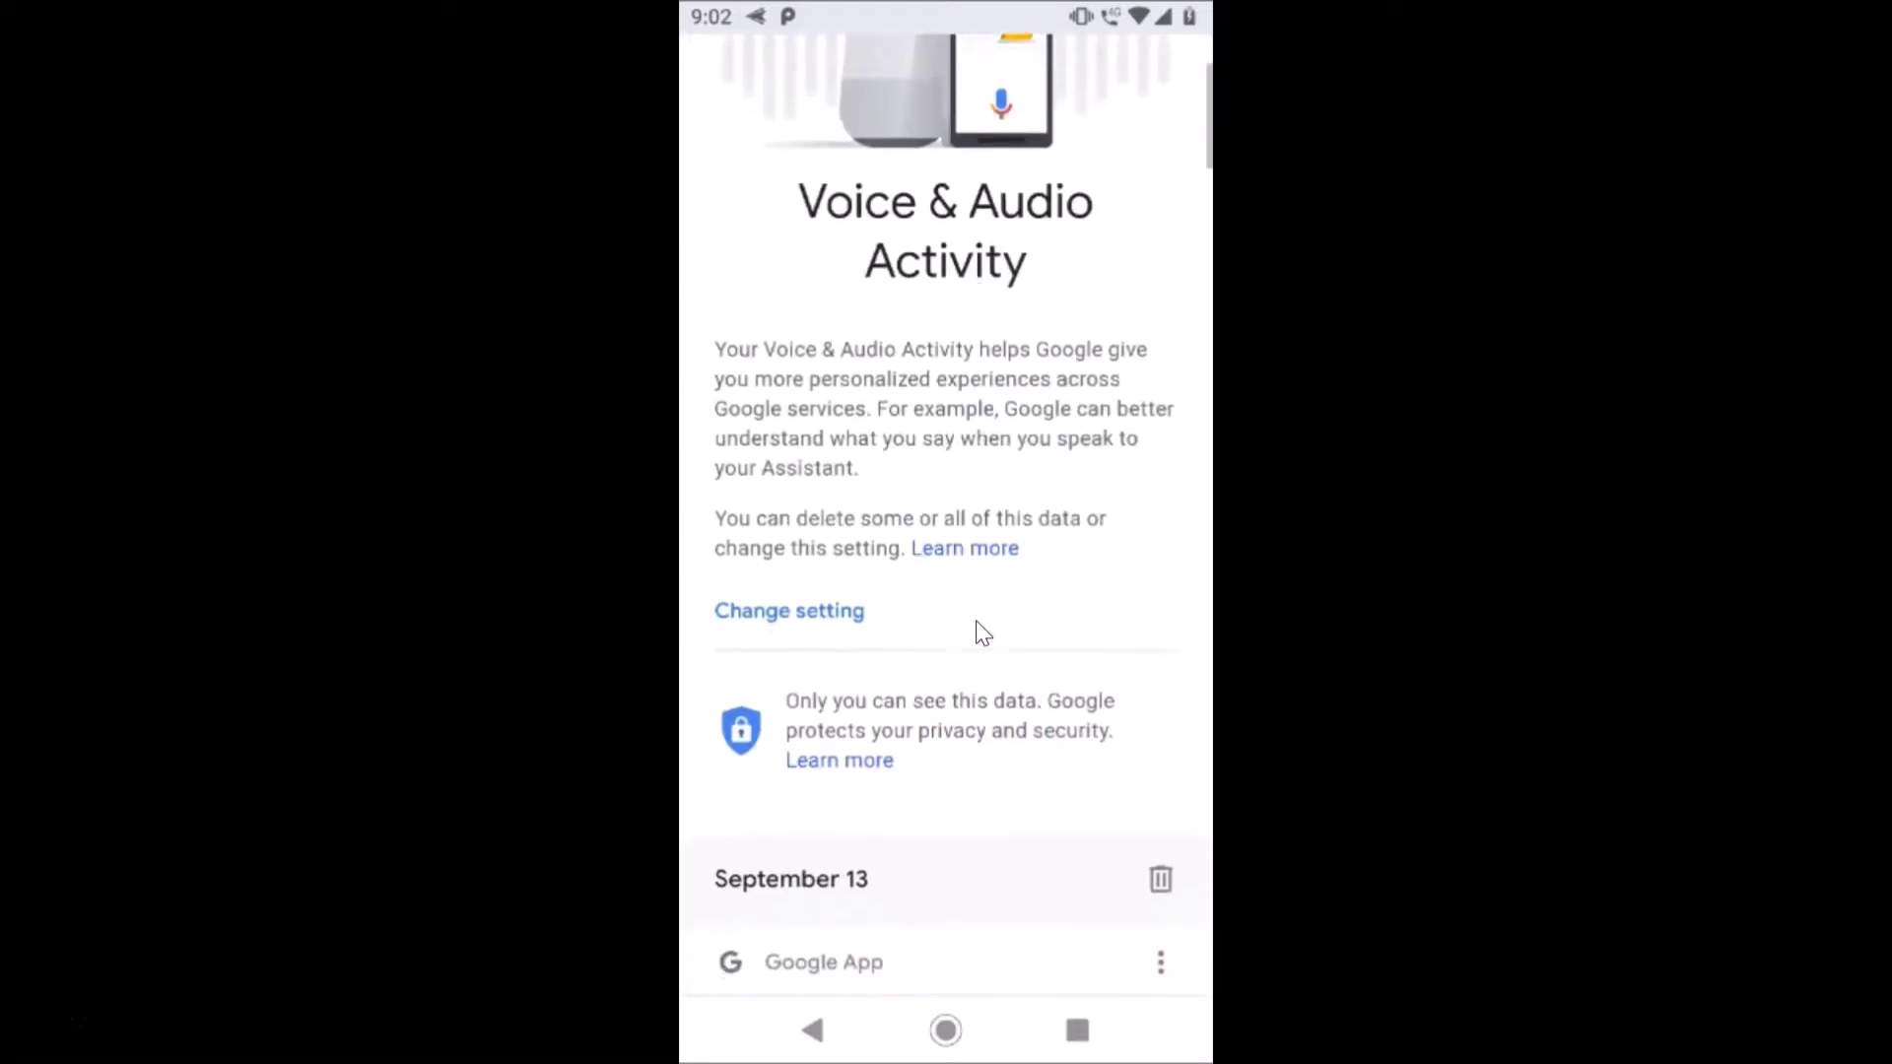
scroll(980, 633, "down", 3)
left_click(948, 591)
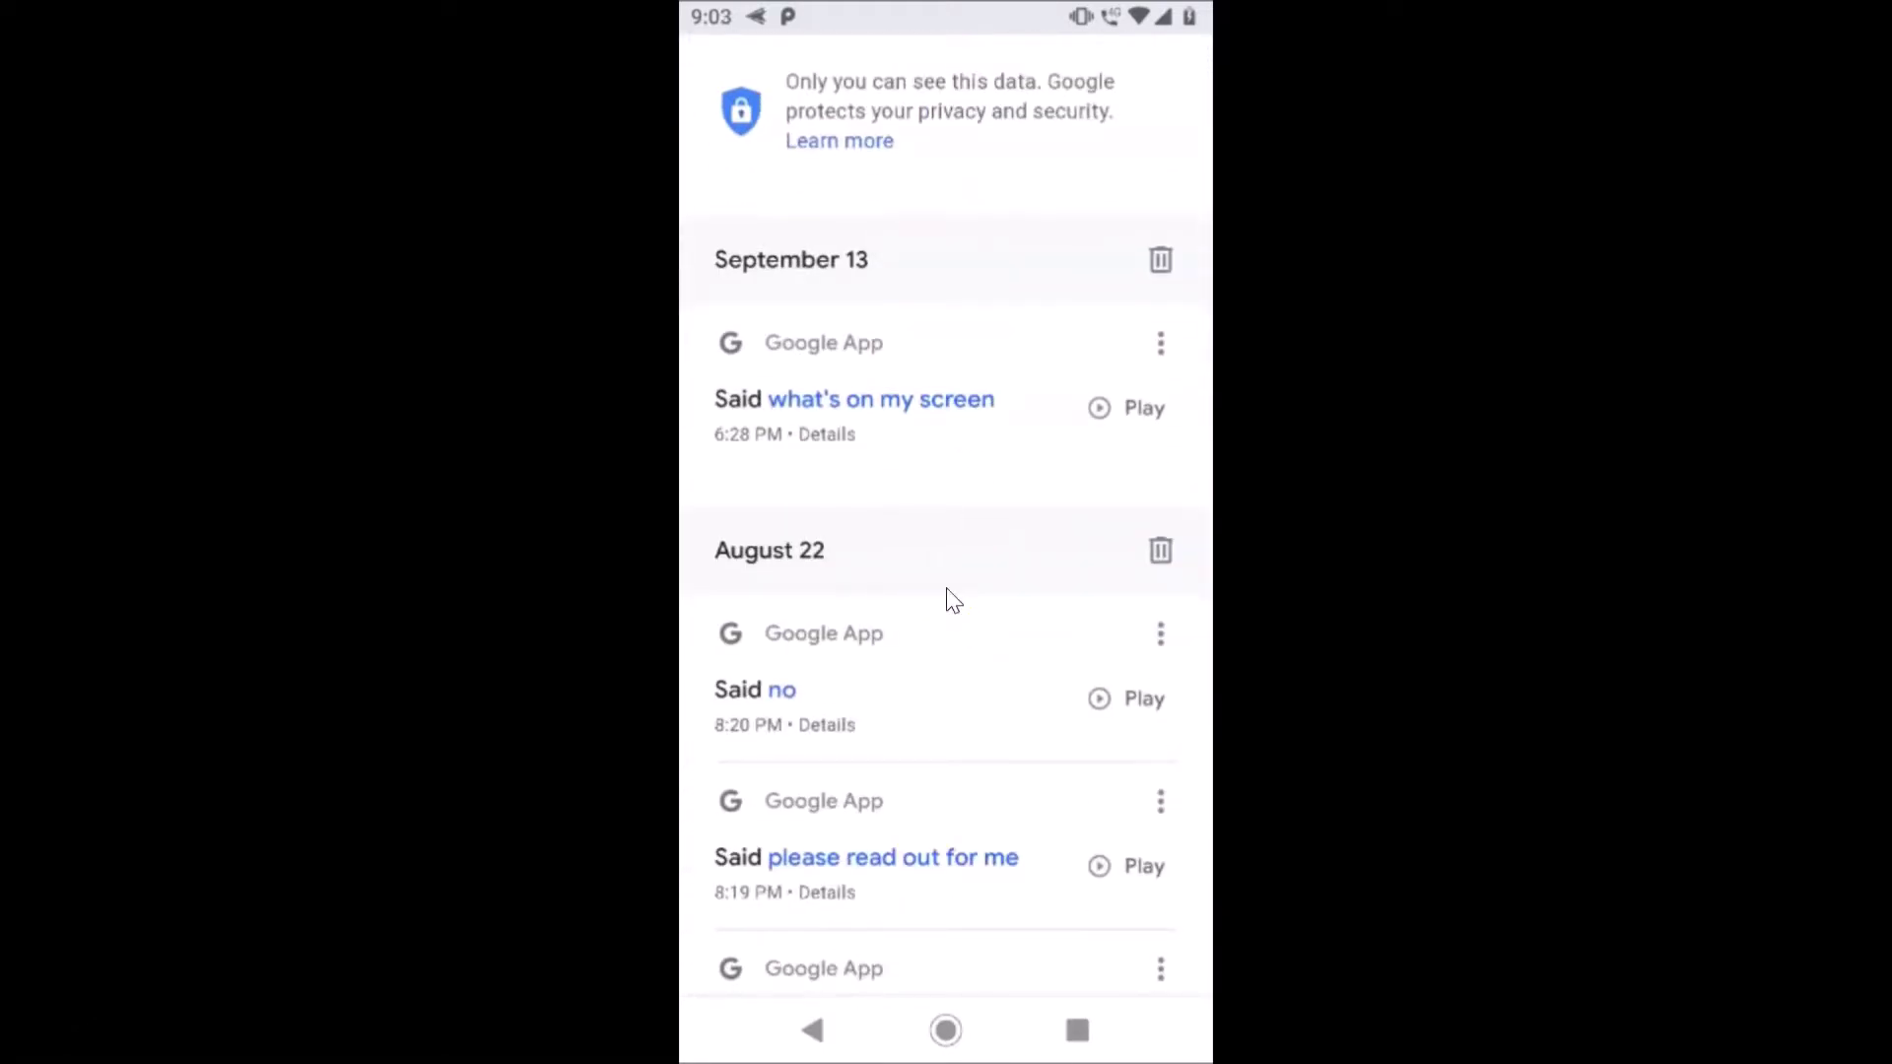
scroll(948, 591, "down", 10)
scroll(948, 591, "up", 10)
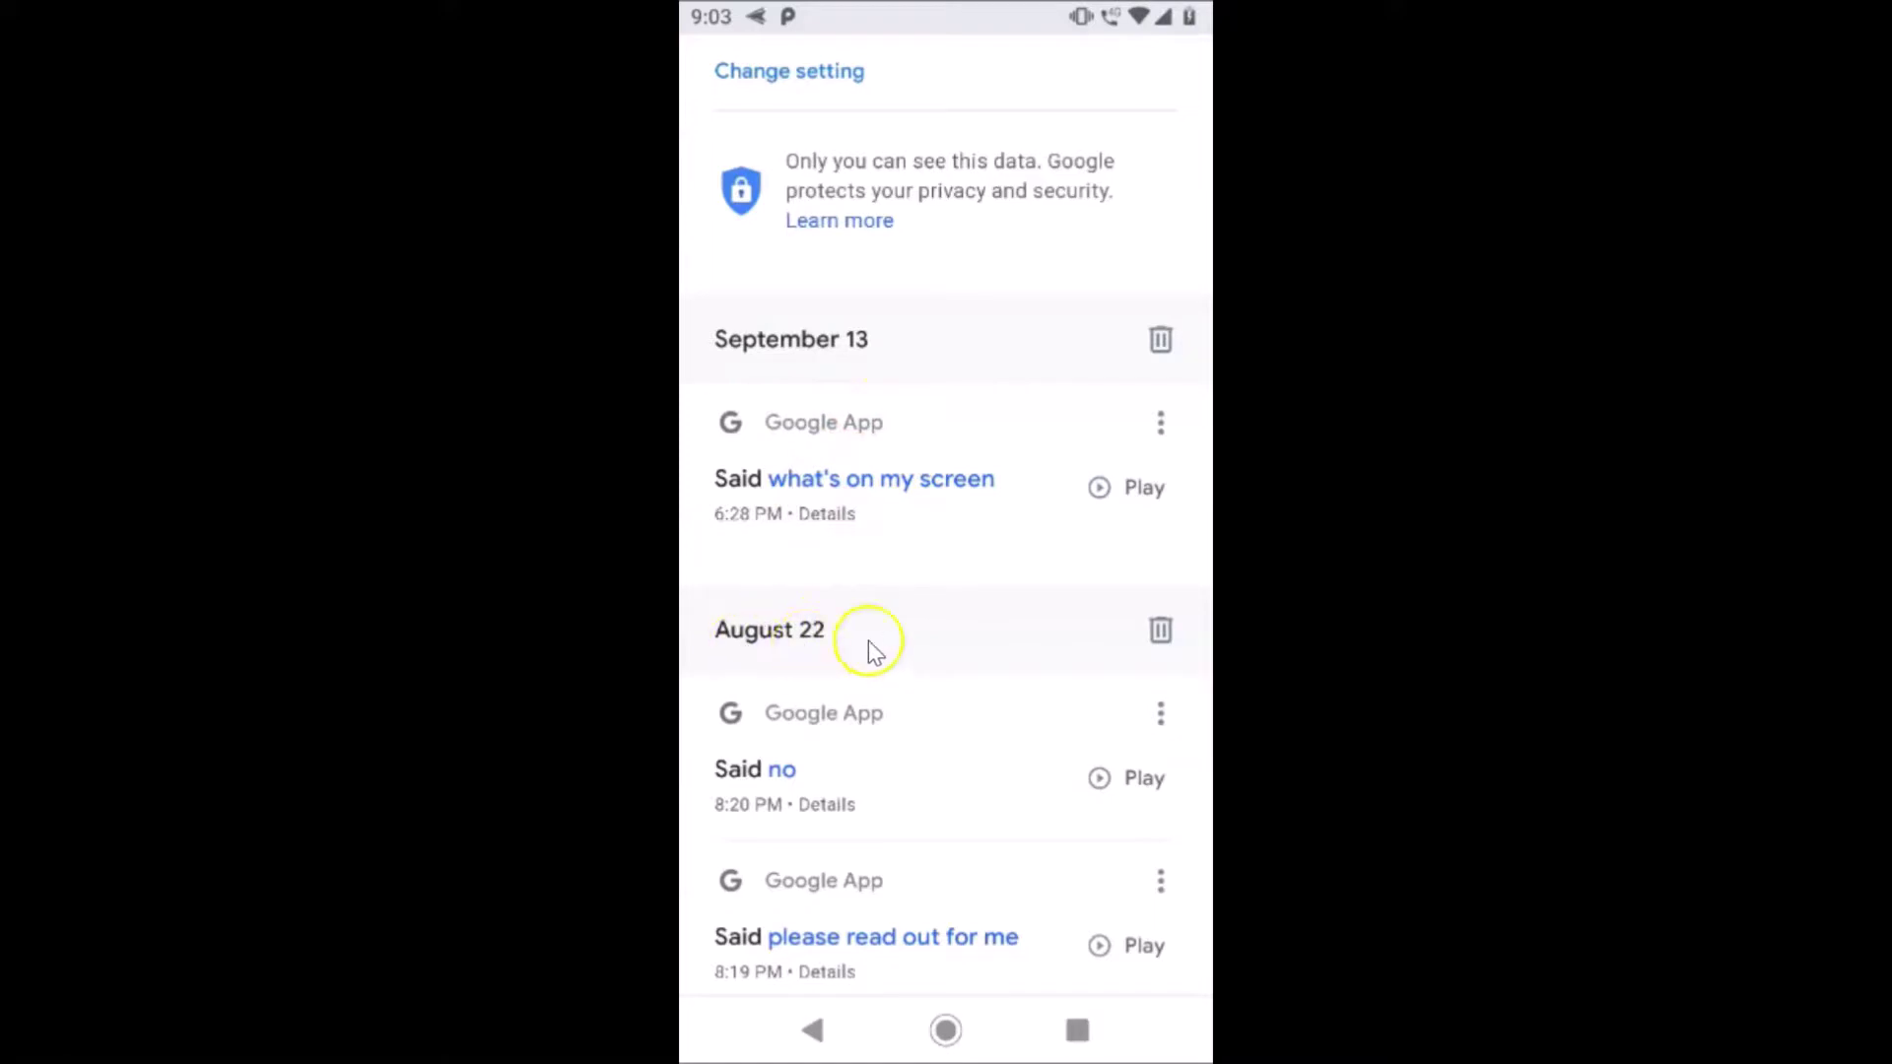
scroll(971, 650, "down", 5)
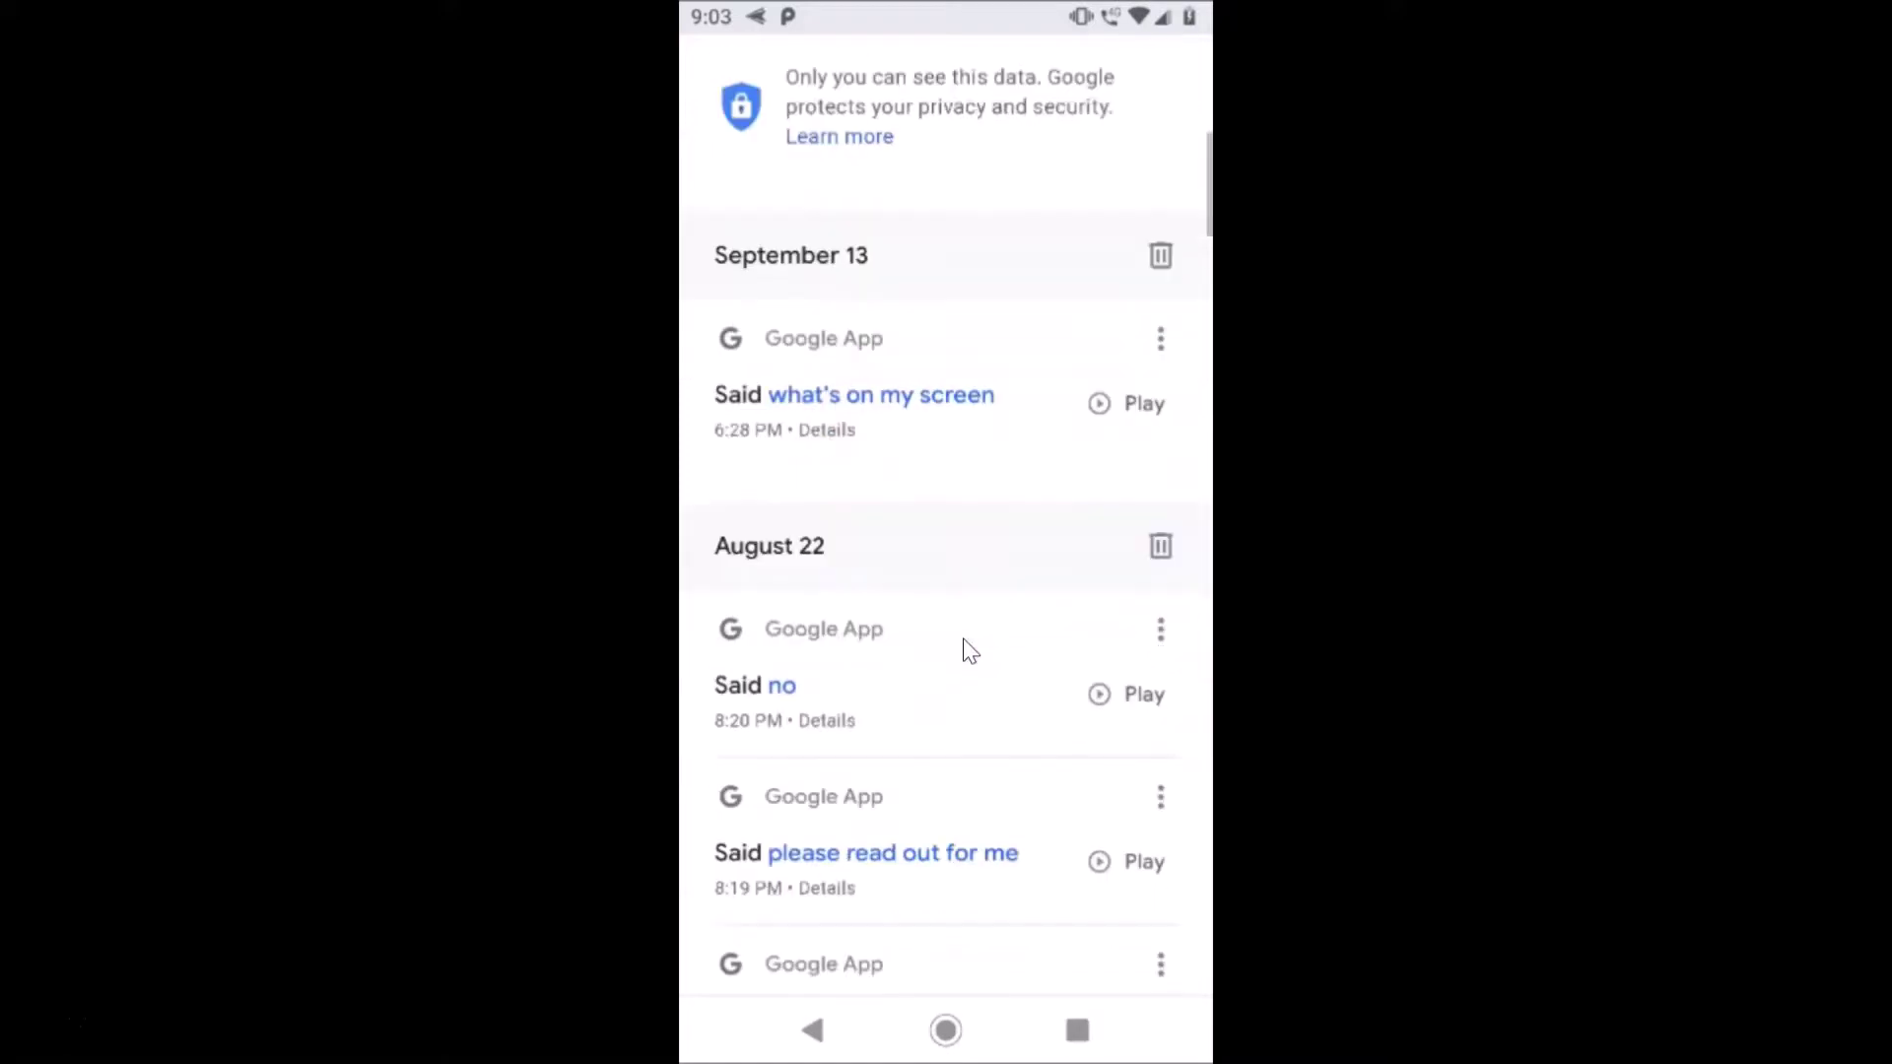
scroll(970, 650, "up", 4)
scroll(970, 650, "up", 2)
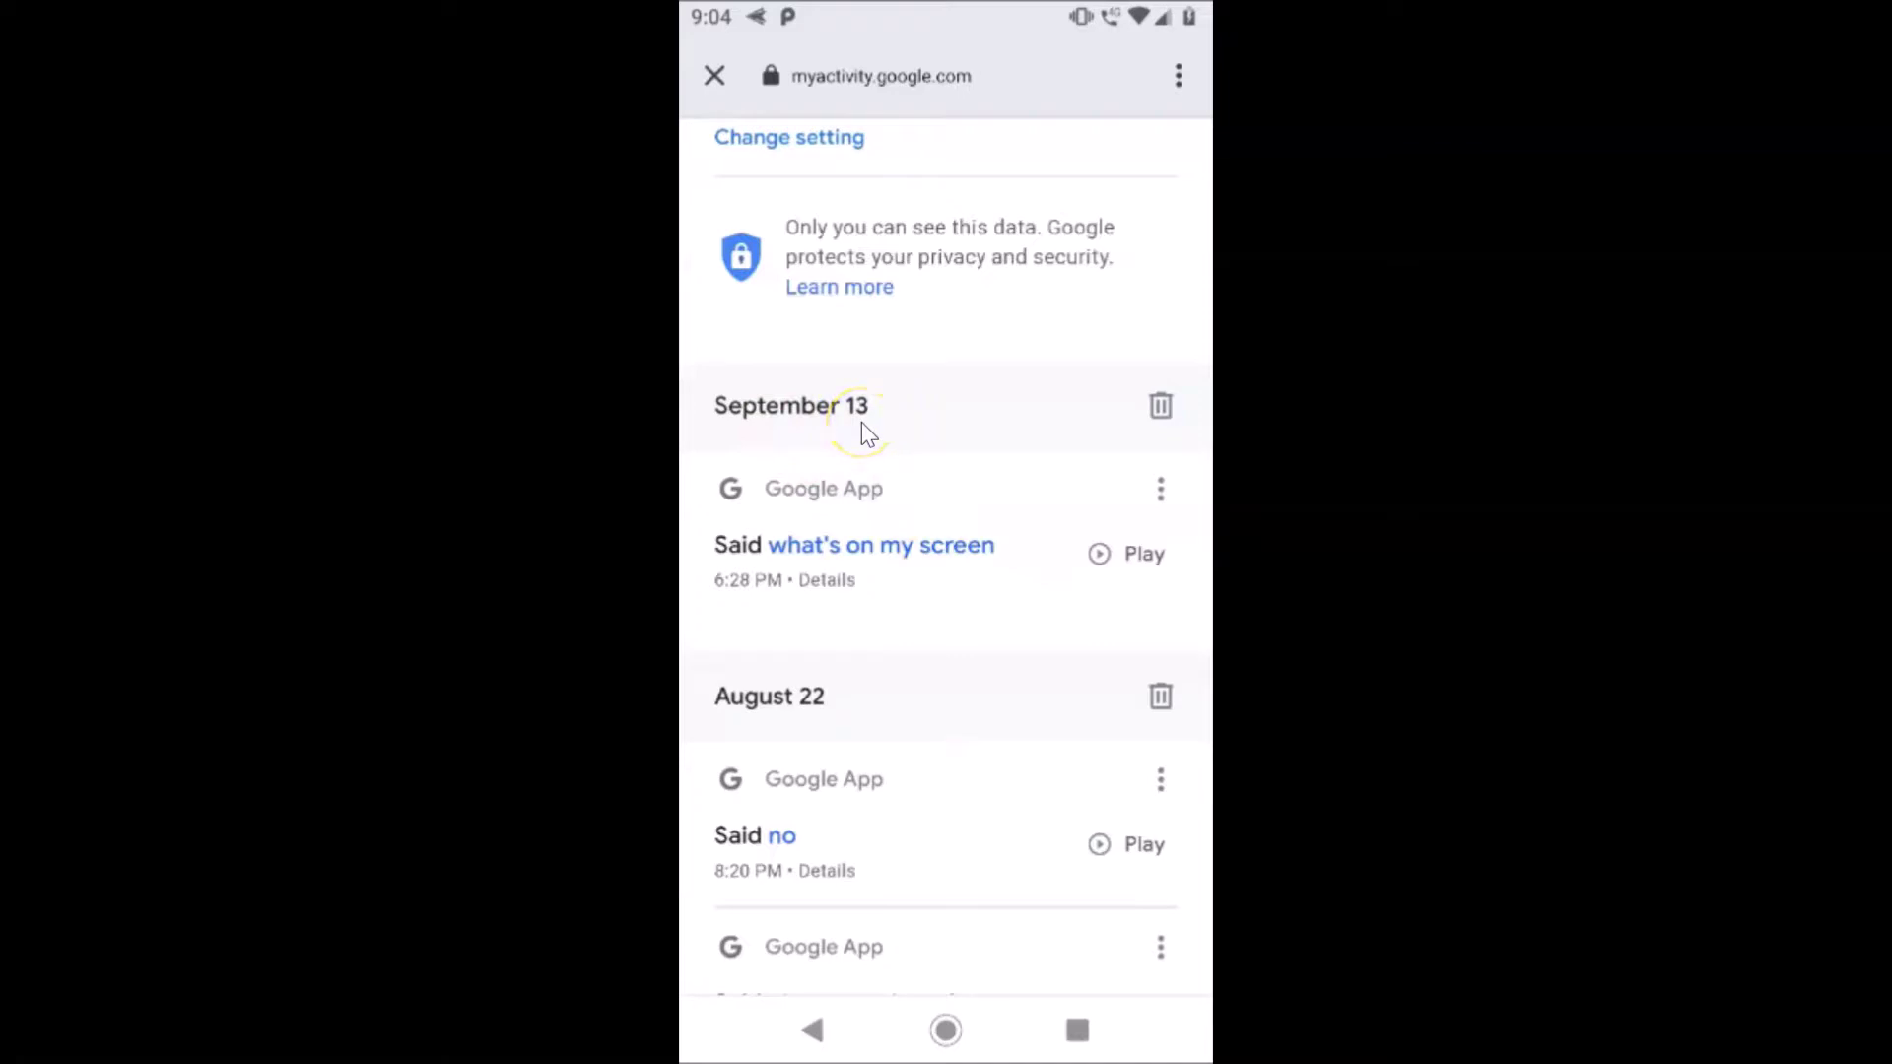
left_click(1157, 409)
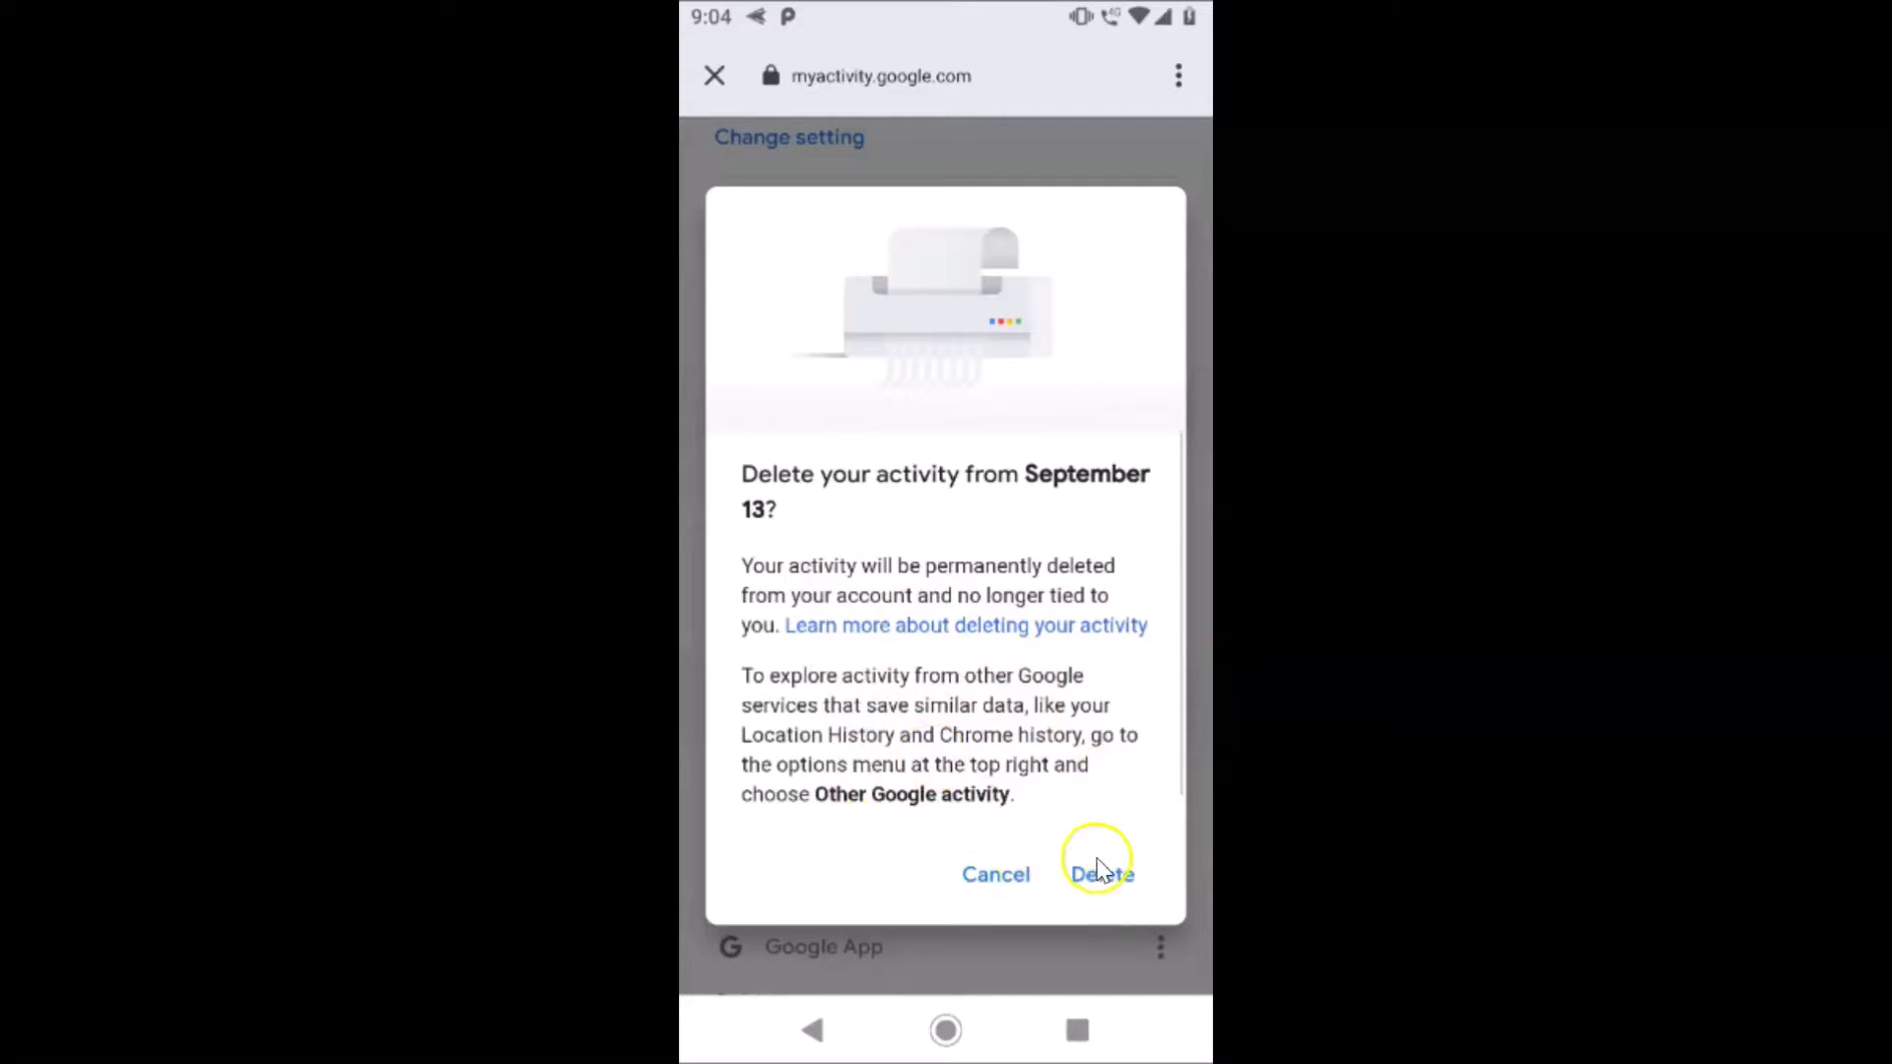
left_click(996, 875)
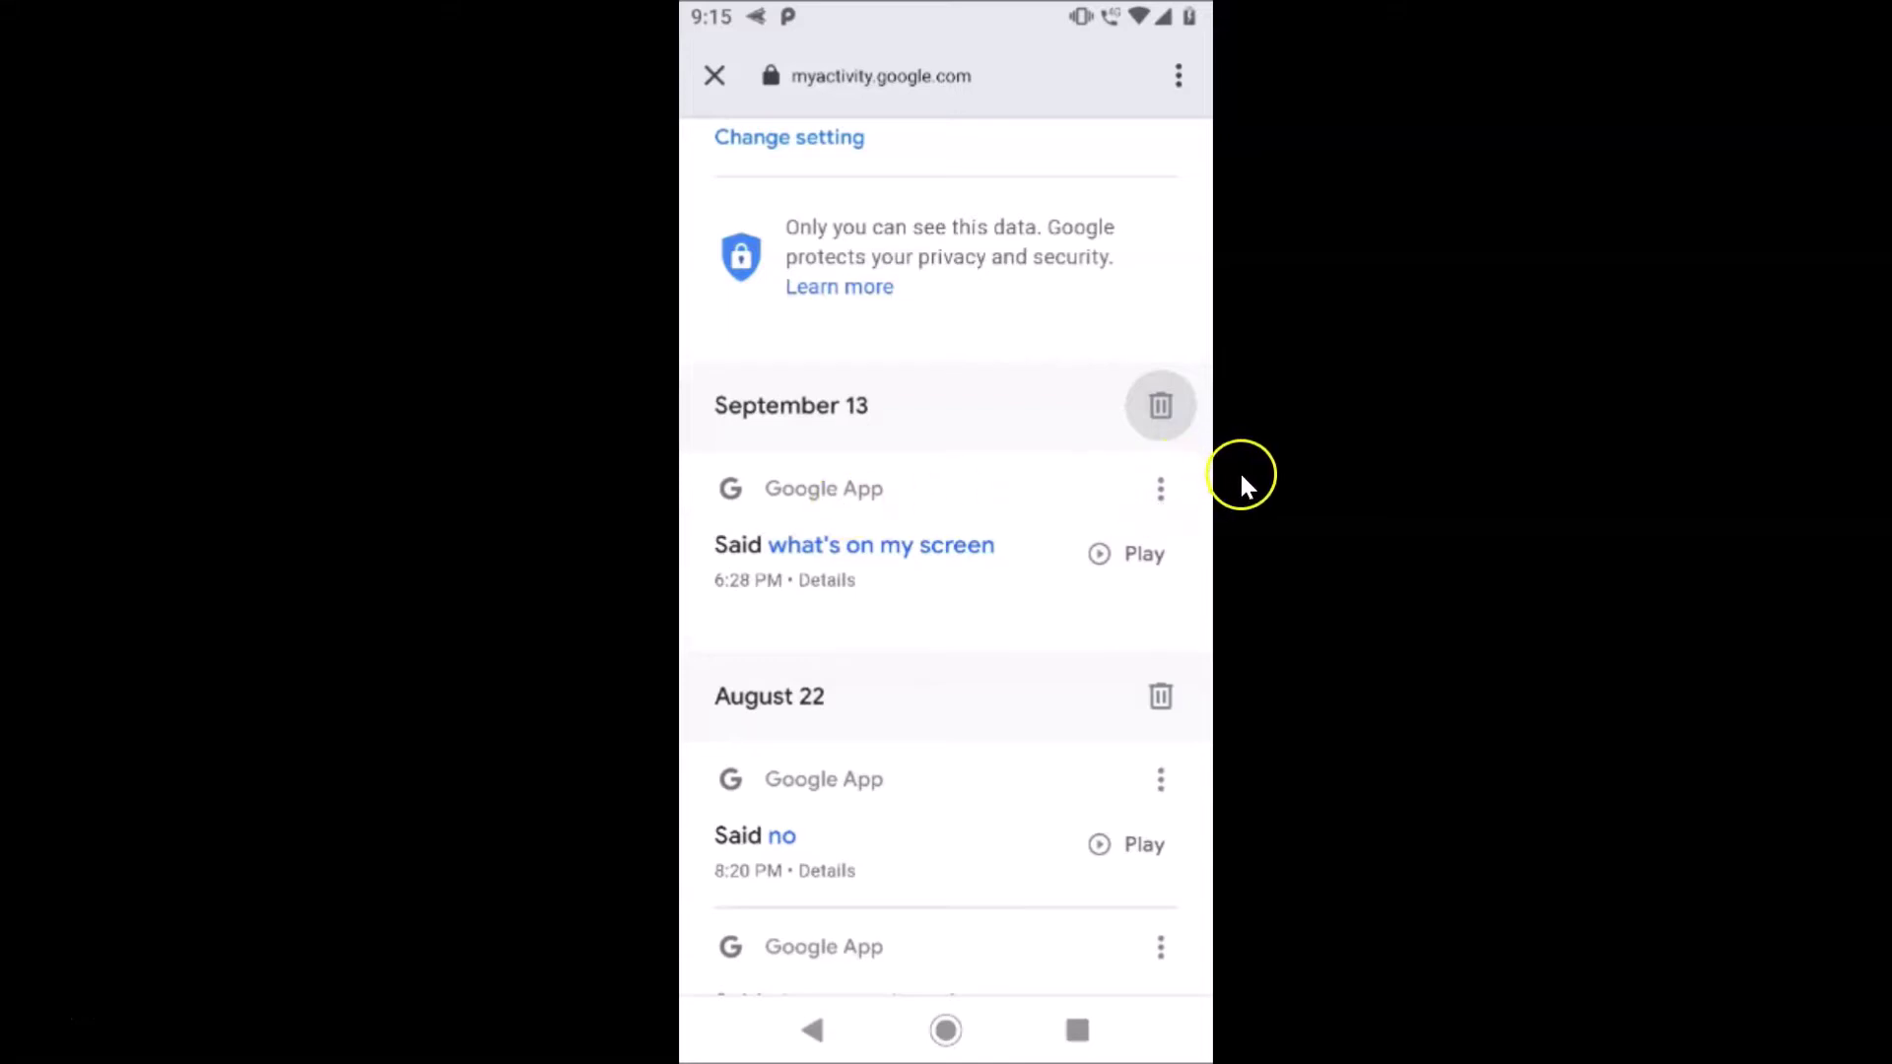
left_click(1160, 493)
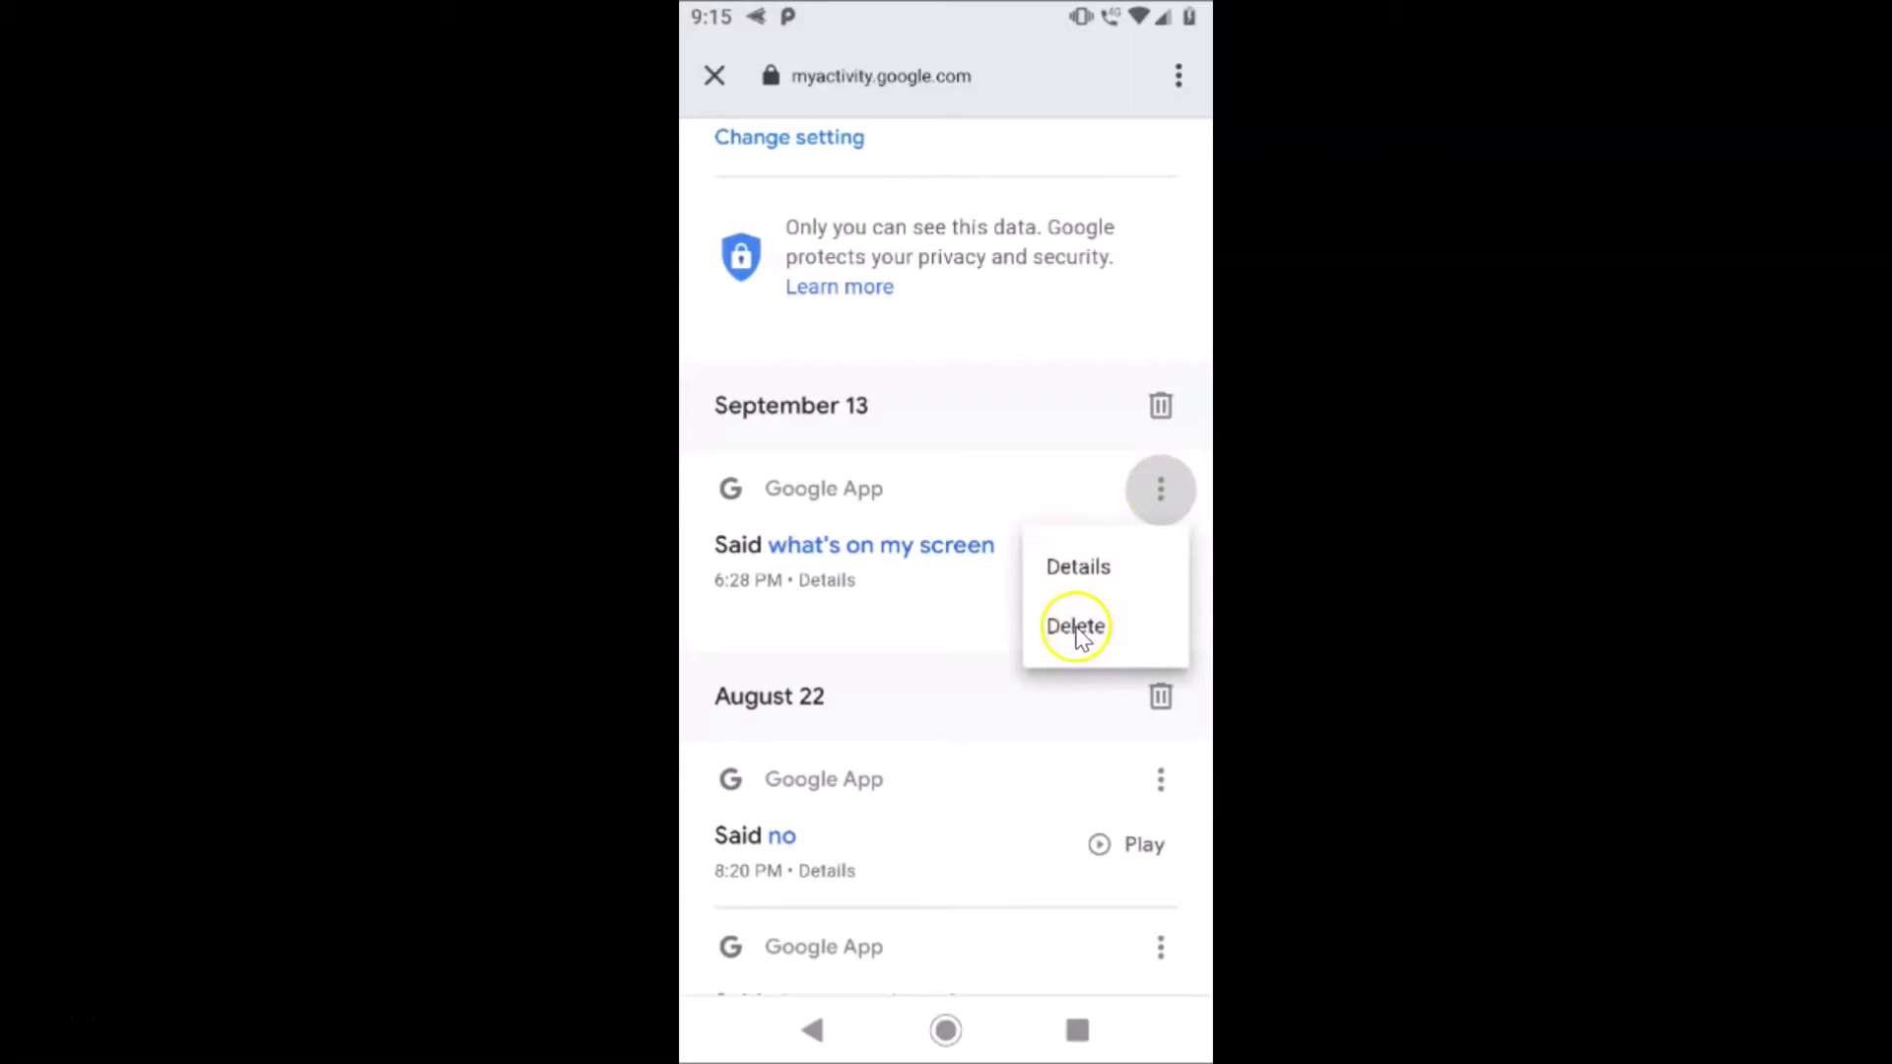
left_click(1083, 632)
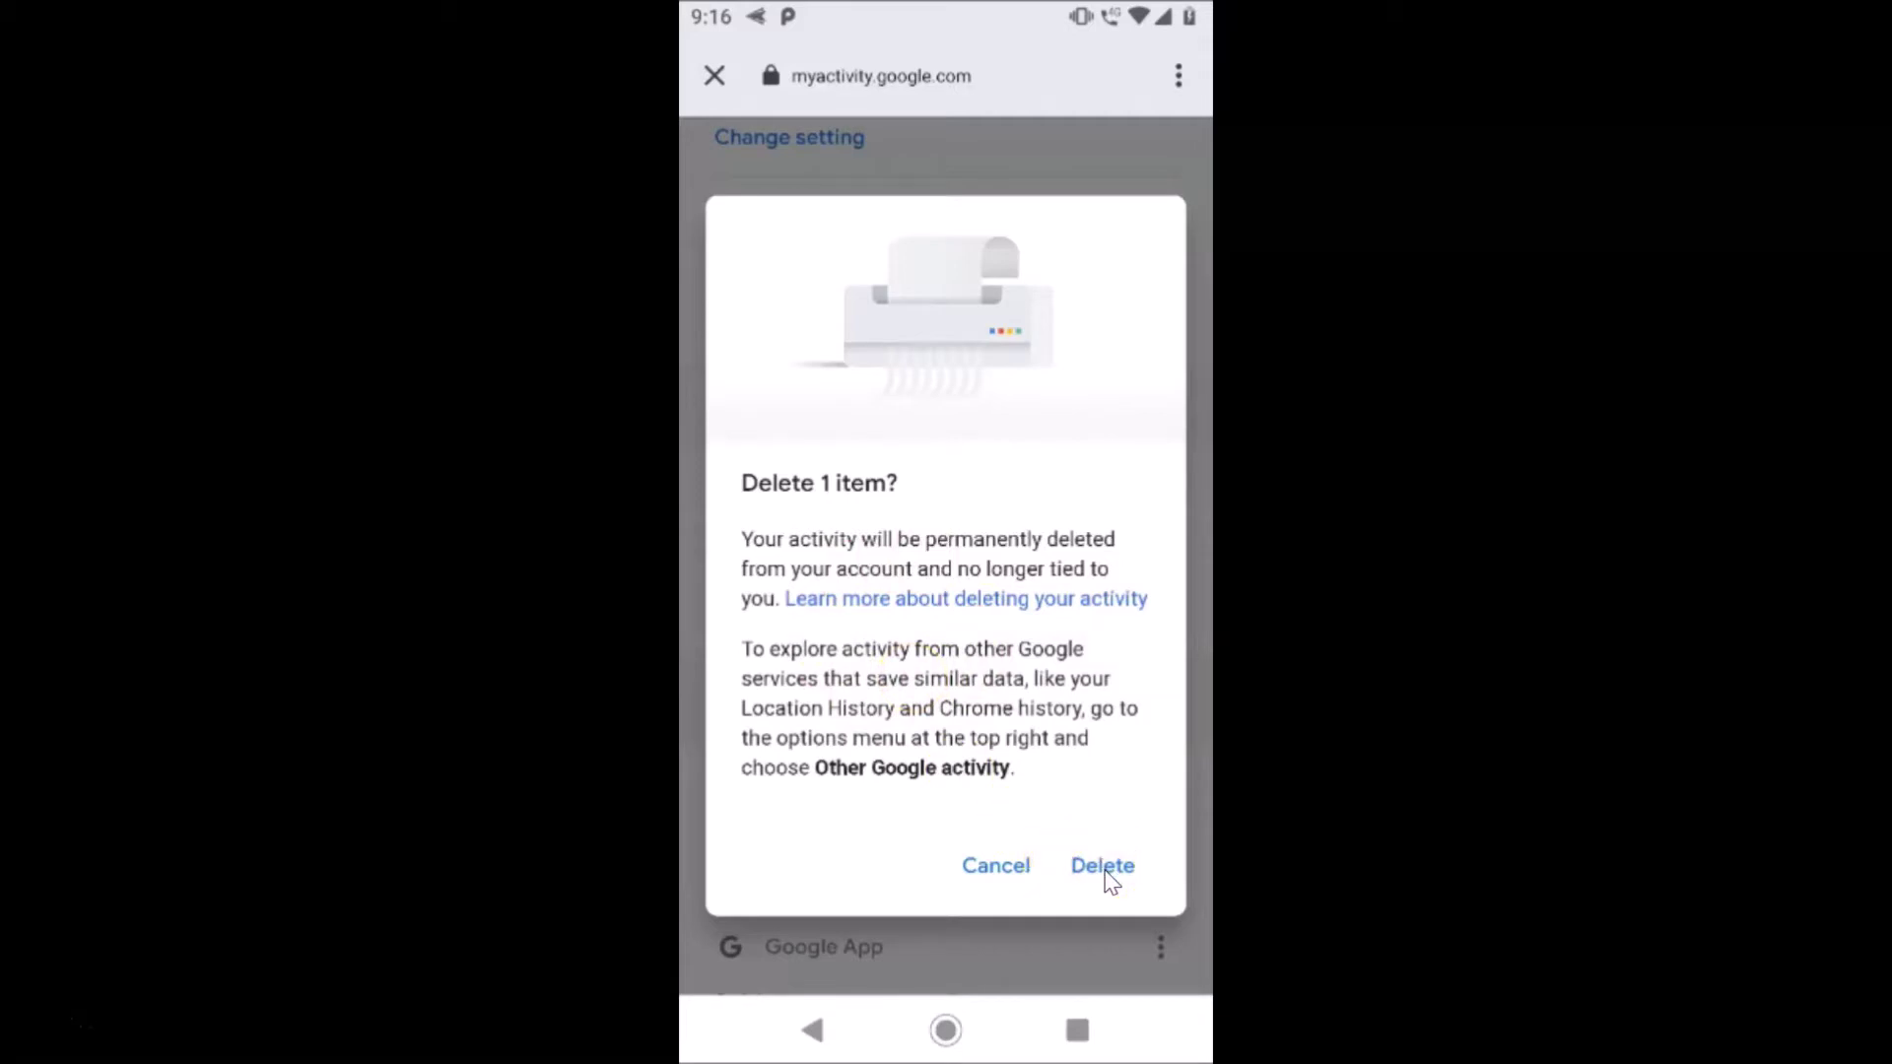
left_click(995, 867)
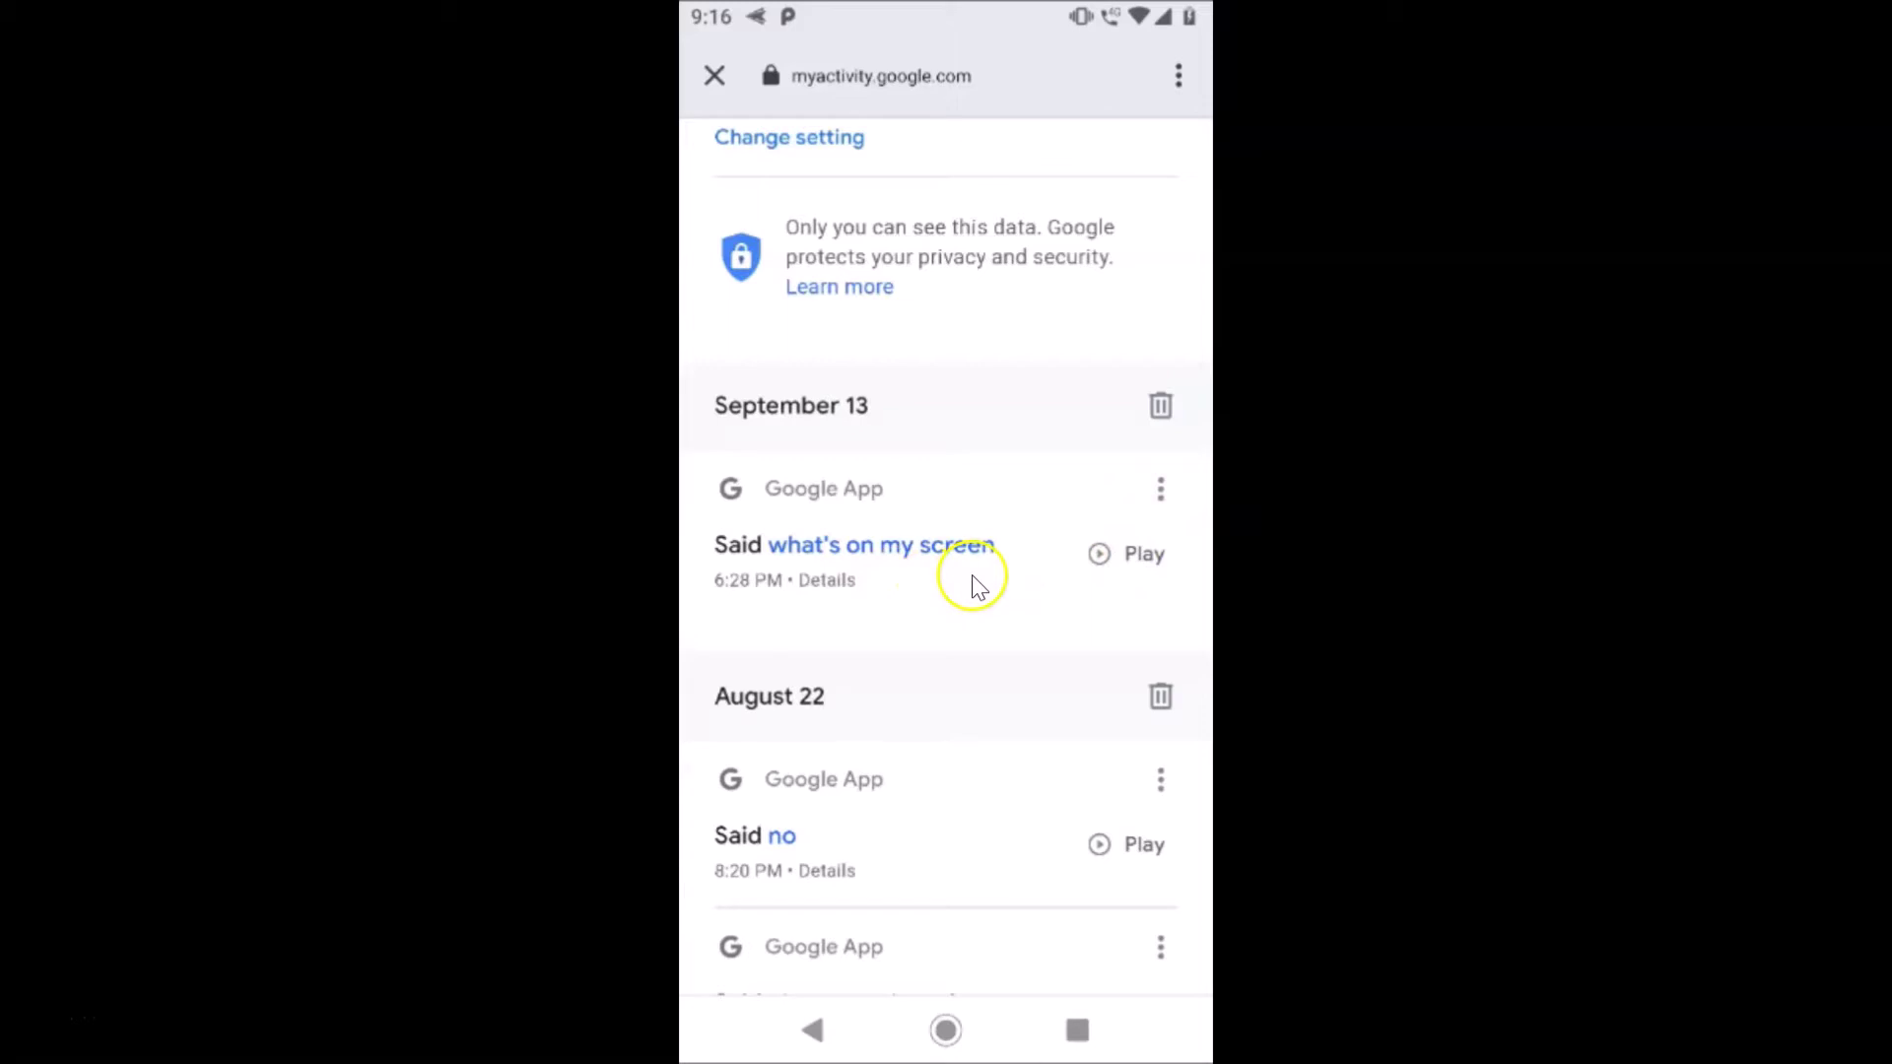
left_click(1100, 559)
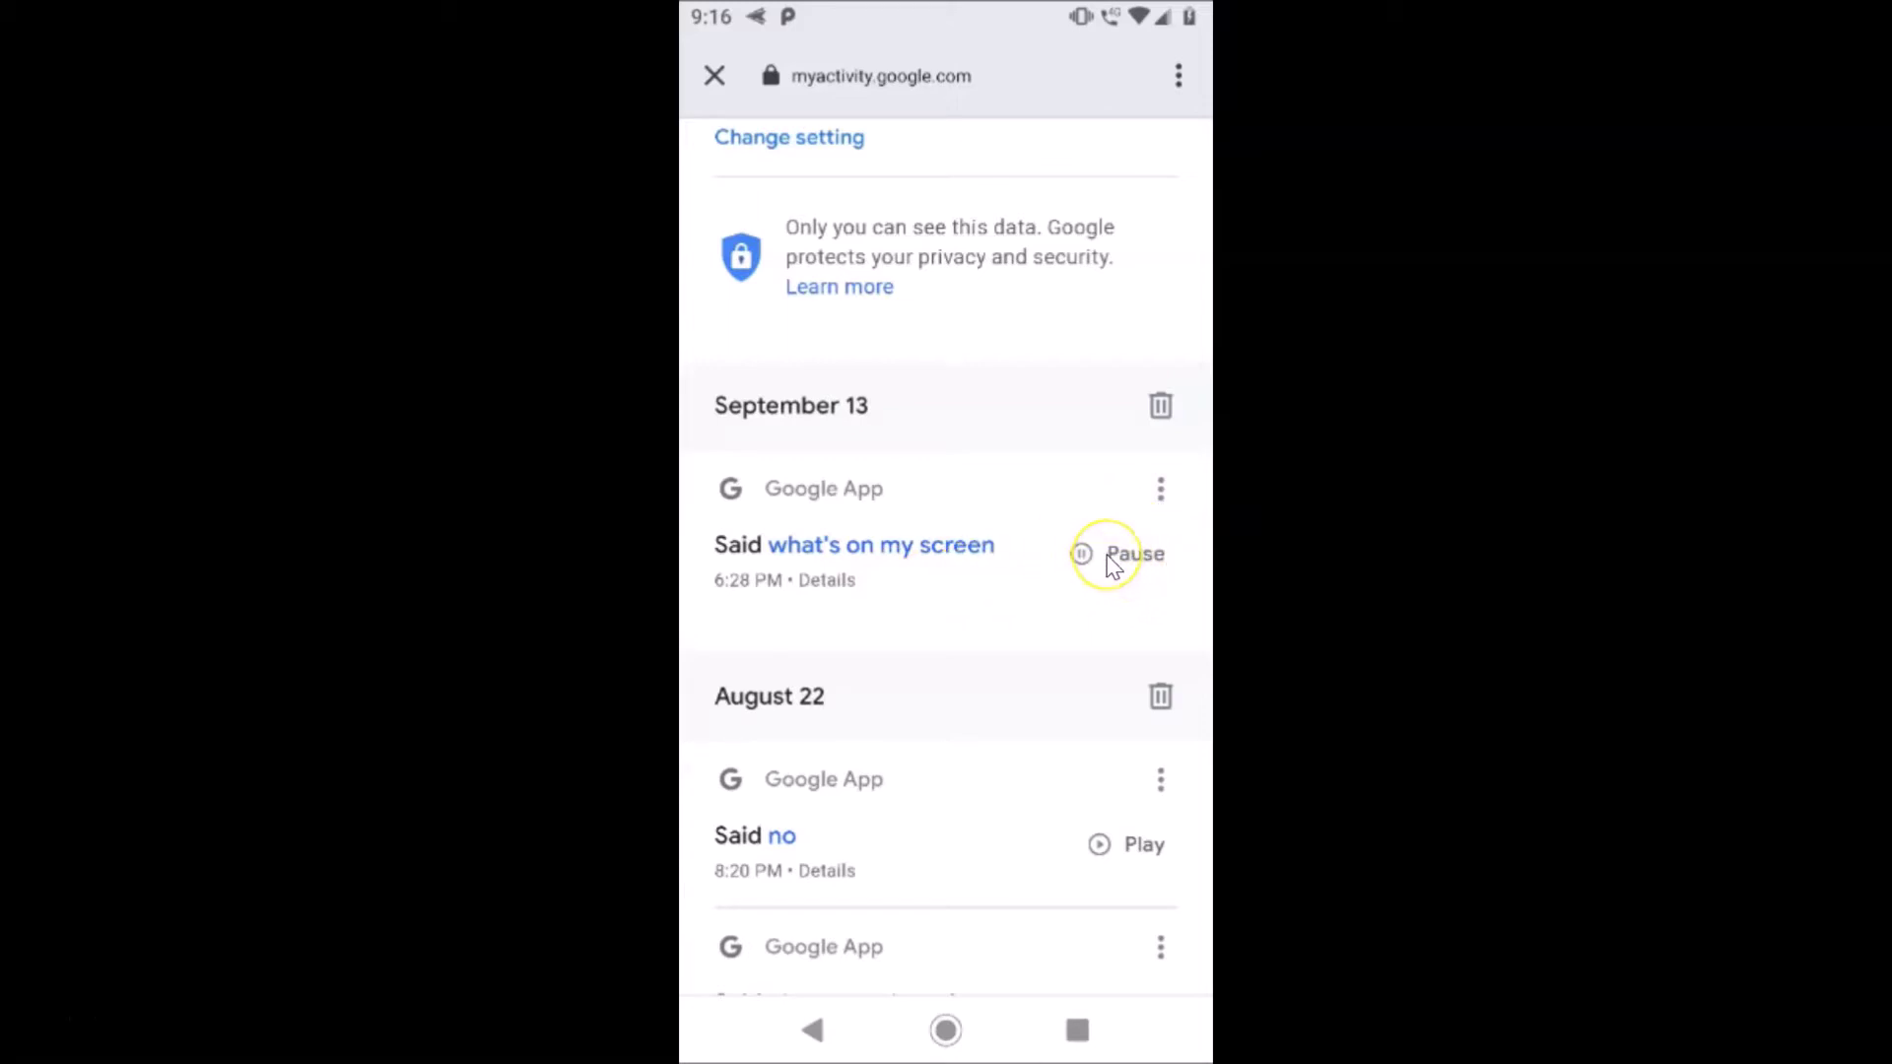
left_click(1101, 559)
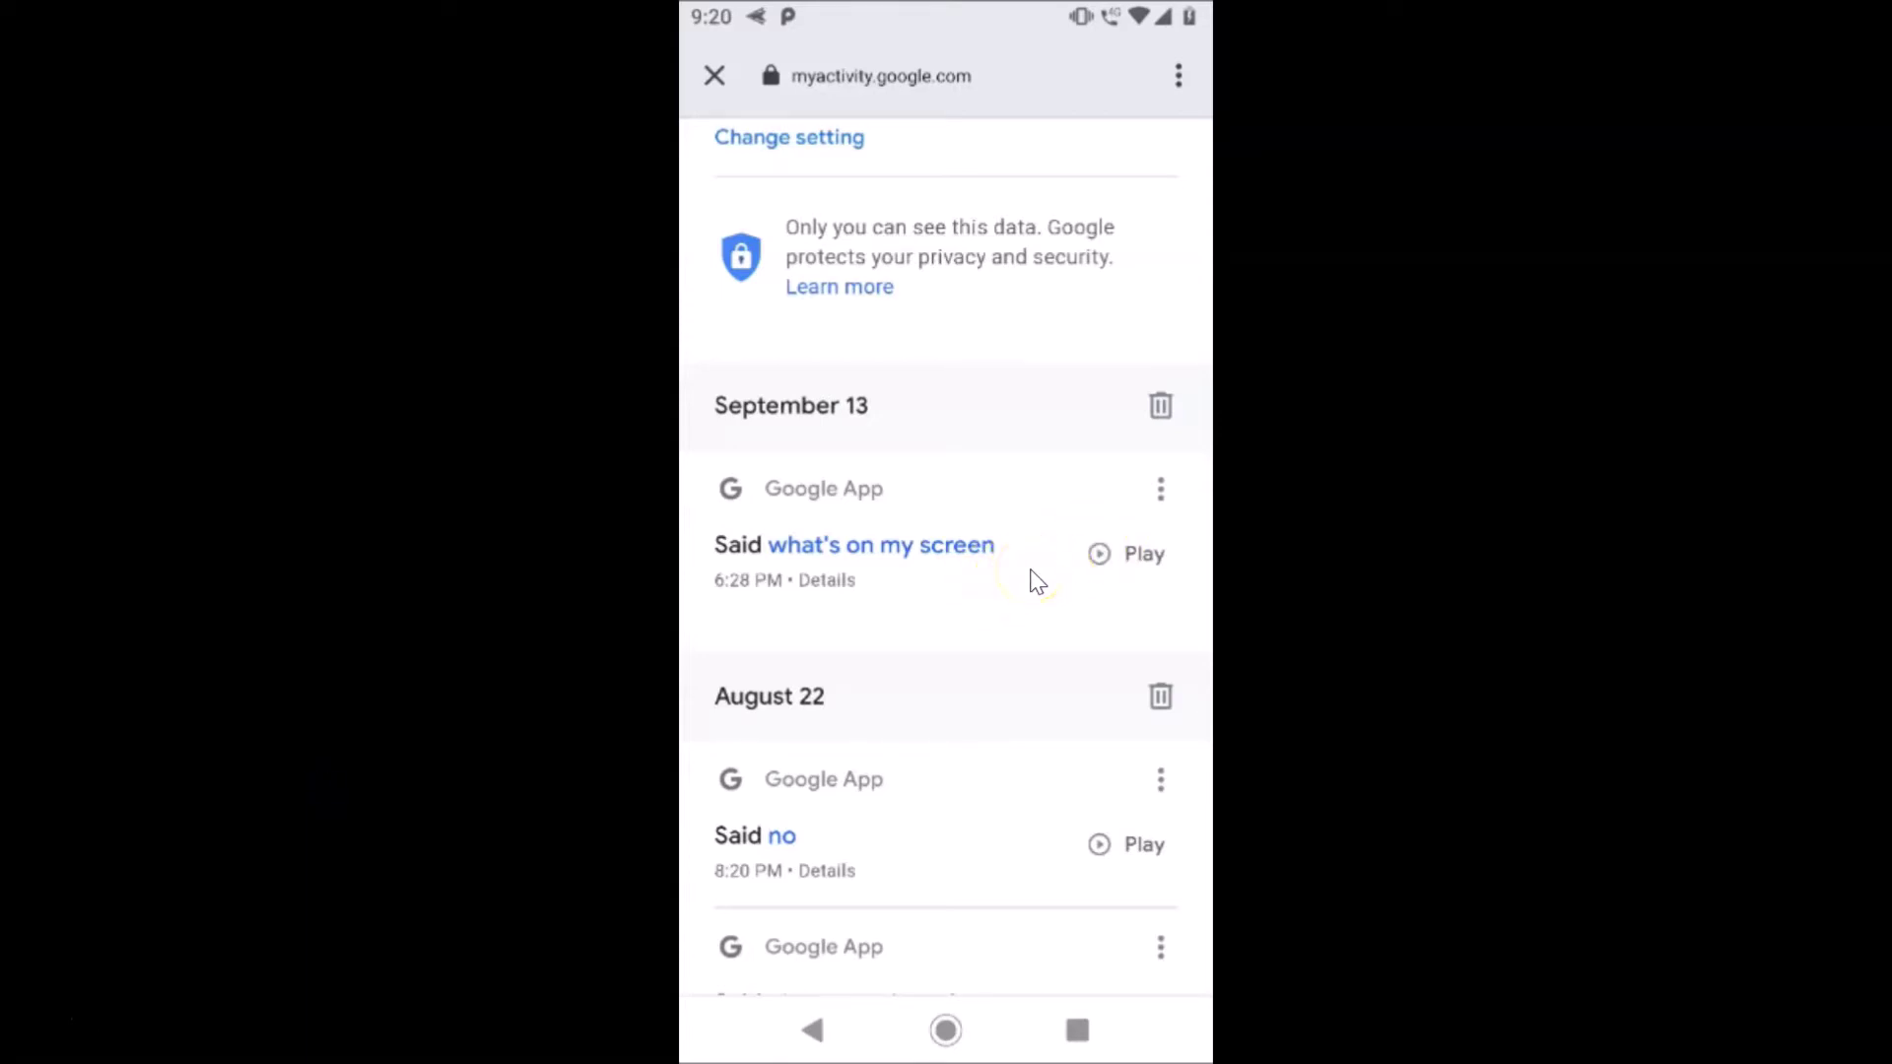
scroll(1038, 582, "down", 5)
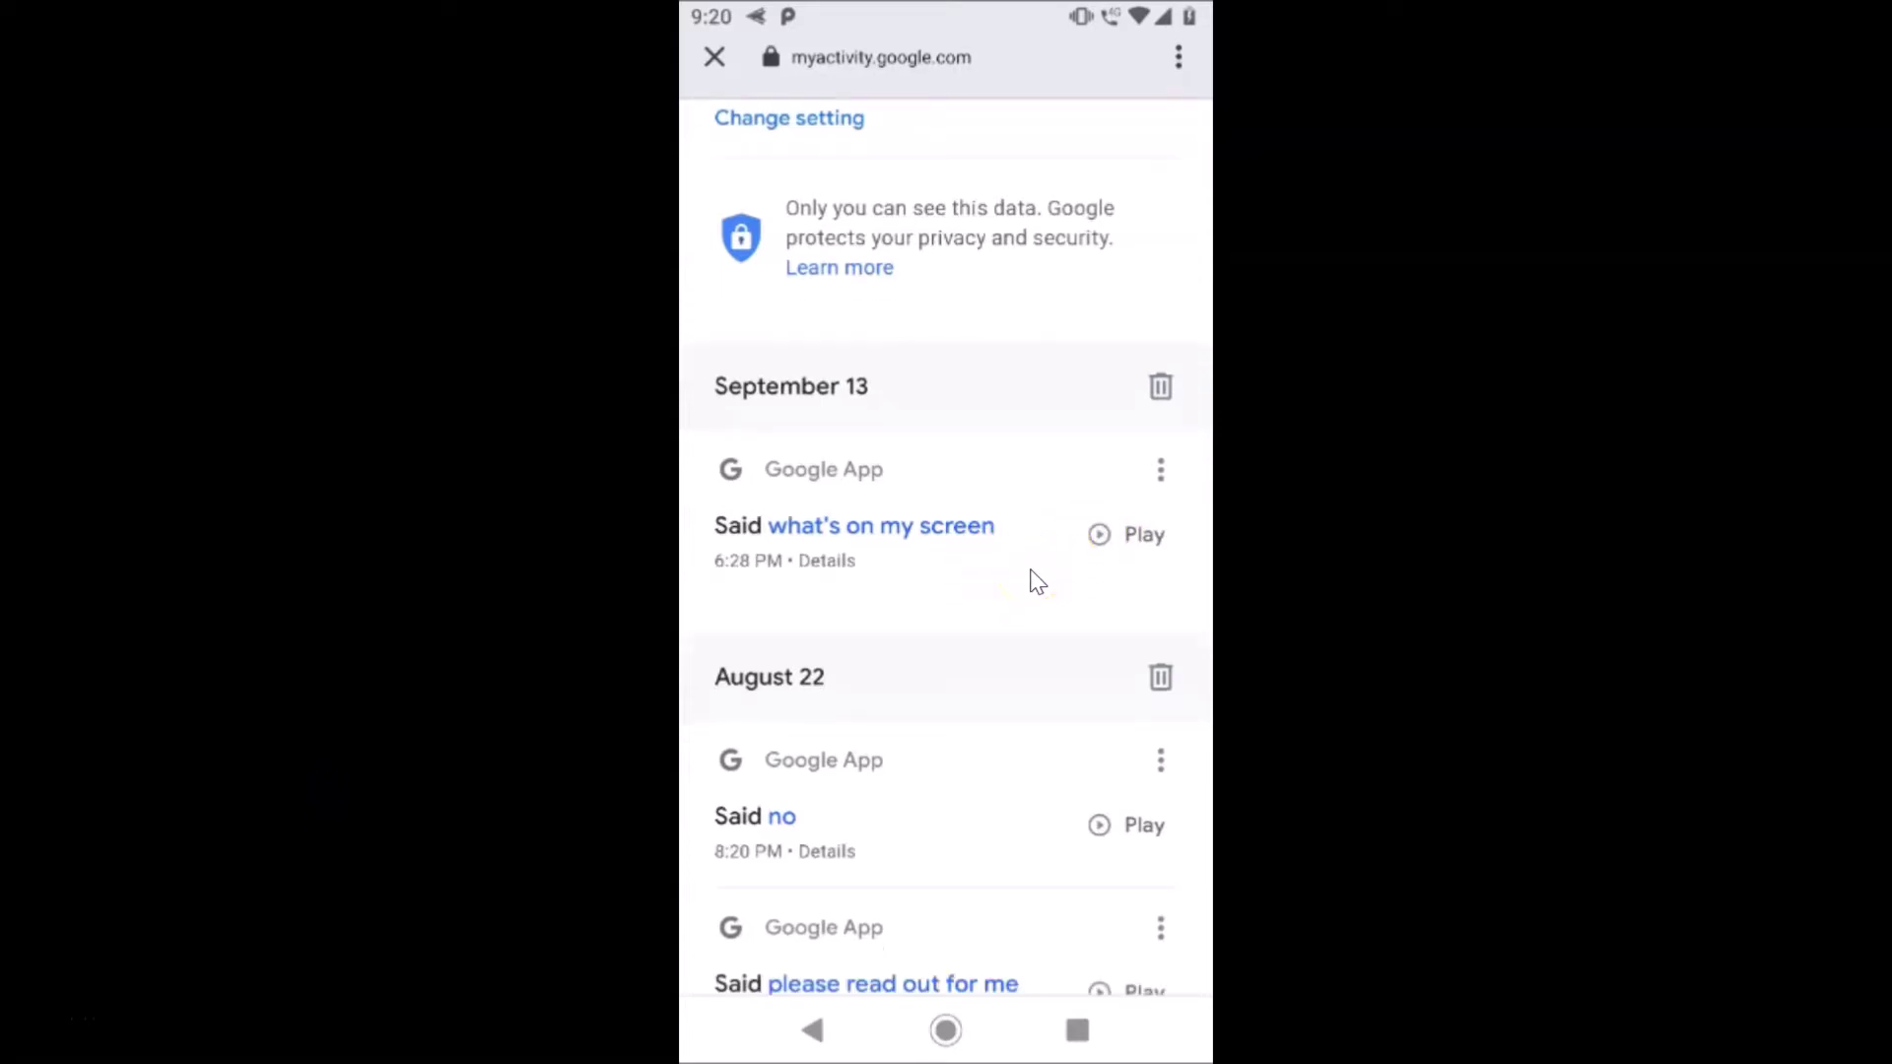
scroll(1038, 581, "up", 4)
scroll(1037, 581, "up", 2)
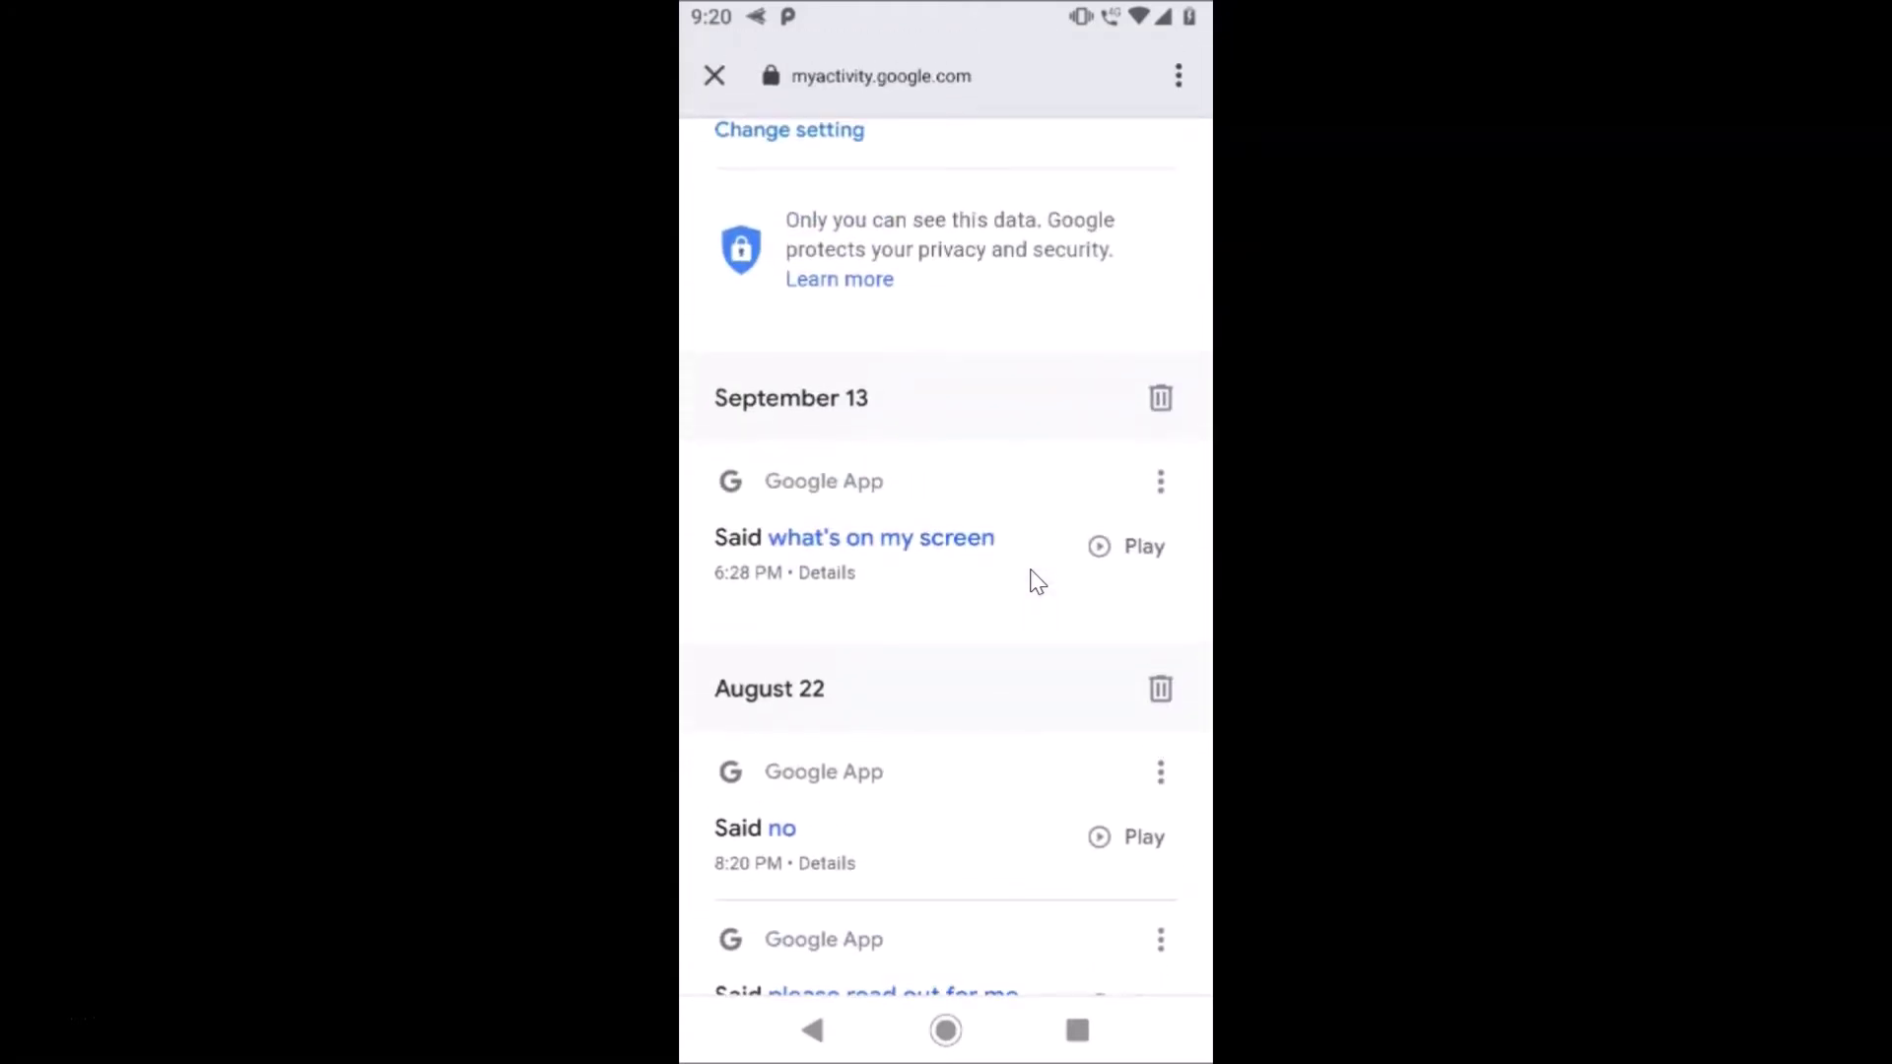
scroll(1037, 581, "up", 10)
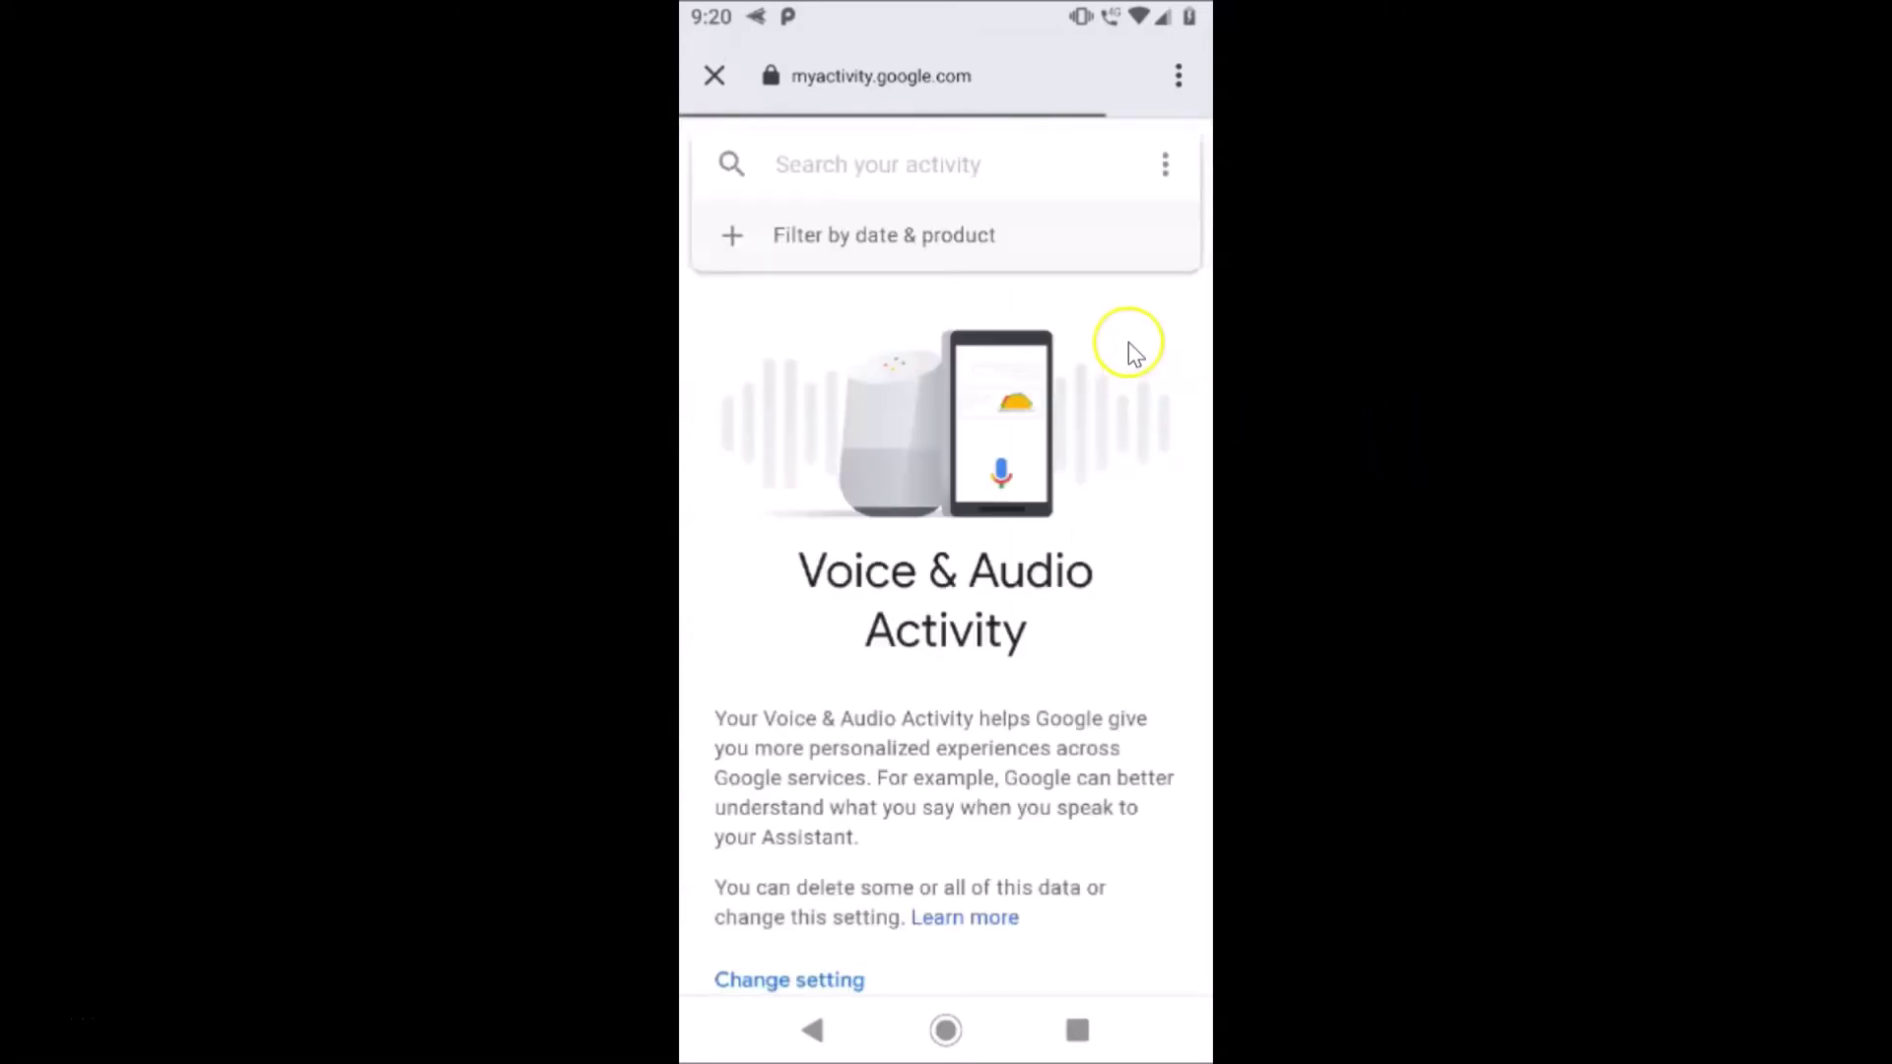
Step: From the search-bar menu choose 'Delete activity by' and pick All time
left_click(1167, 167)
left_click(1075, 326)
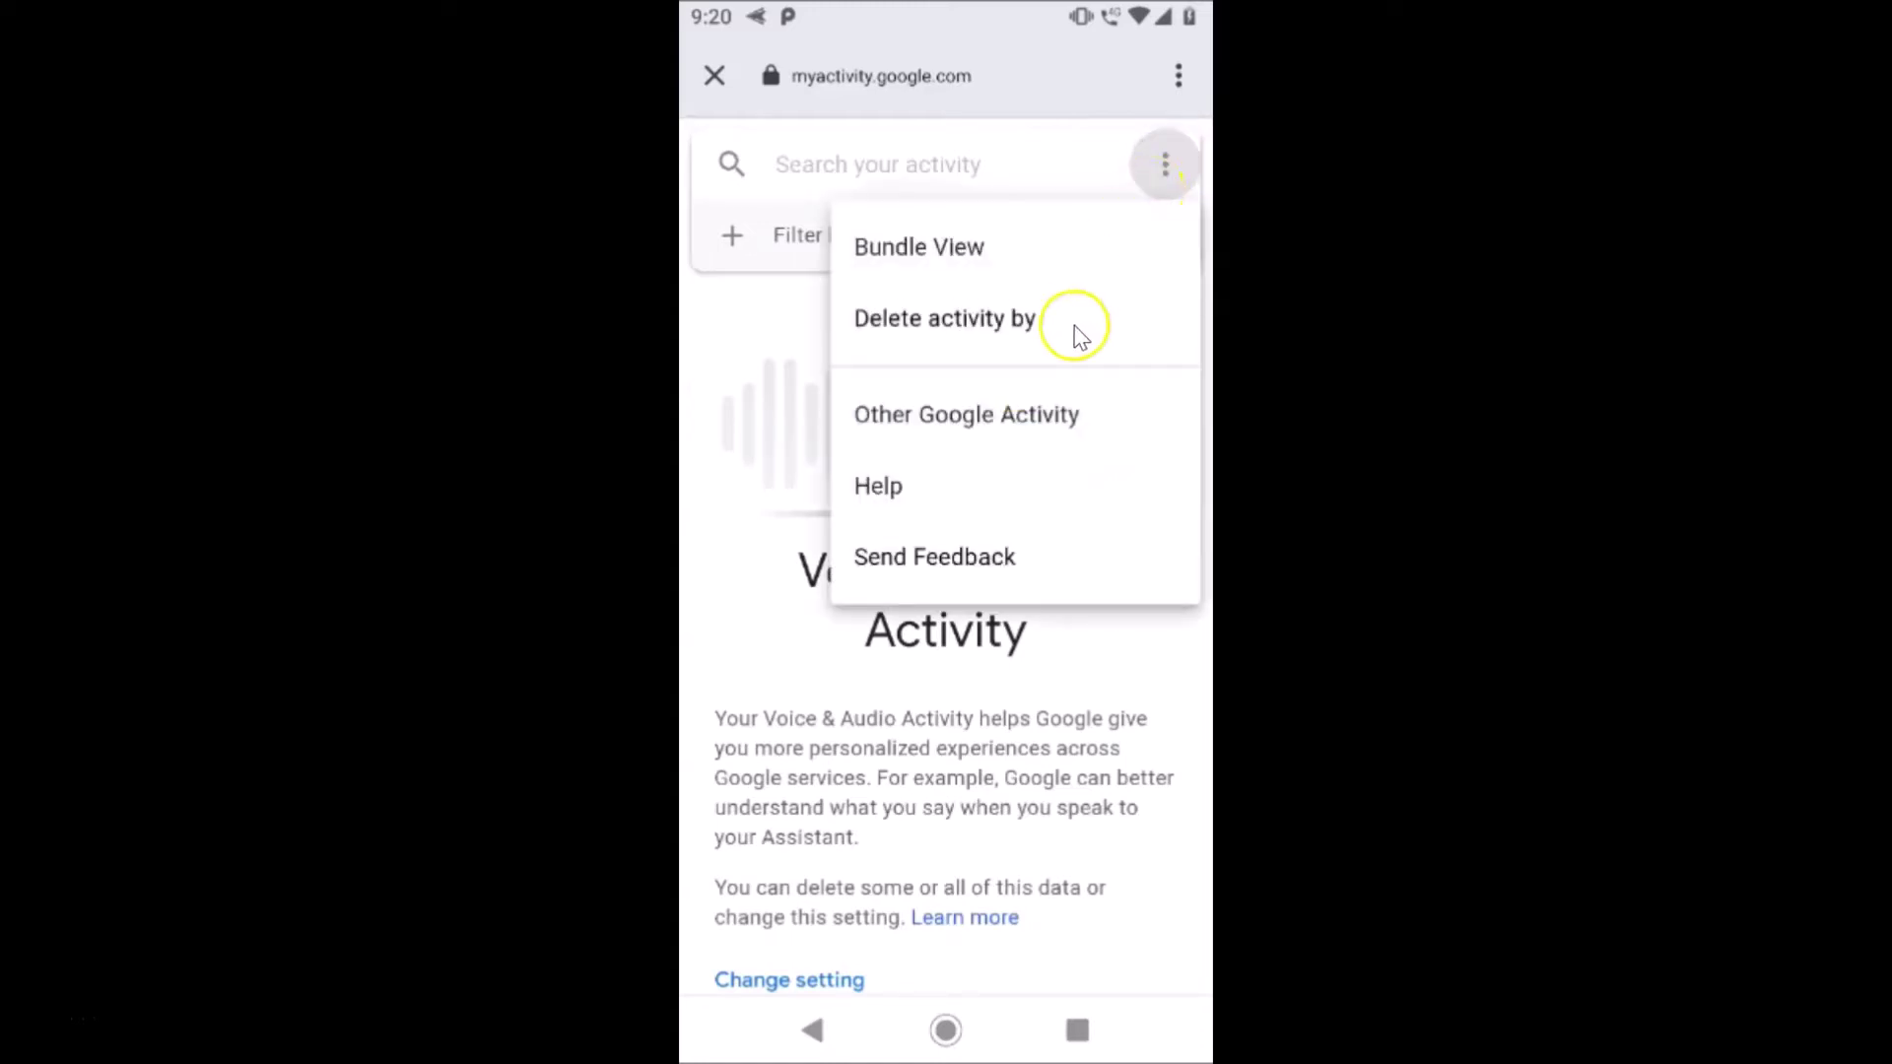
left_click(995, 326)
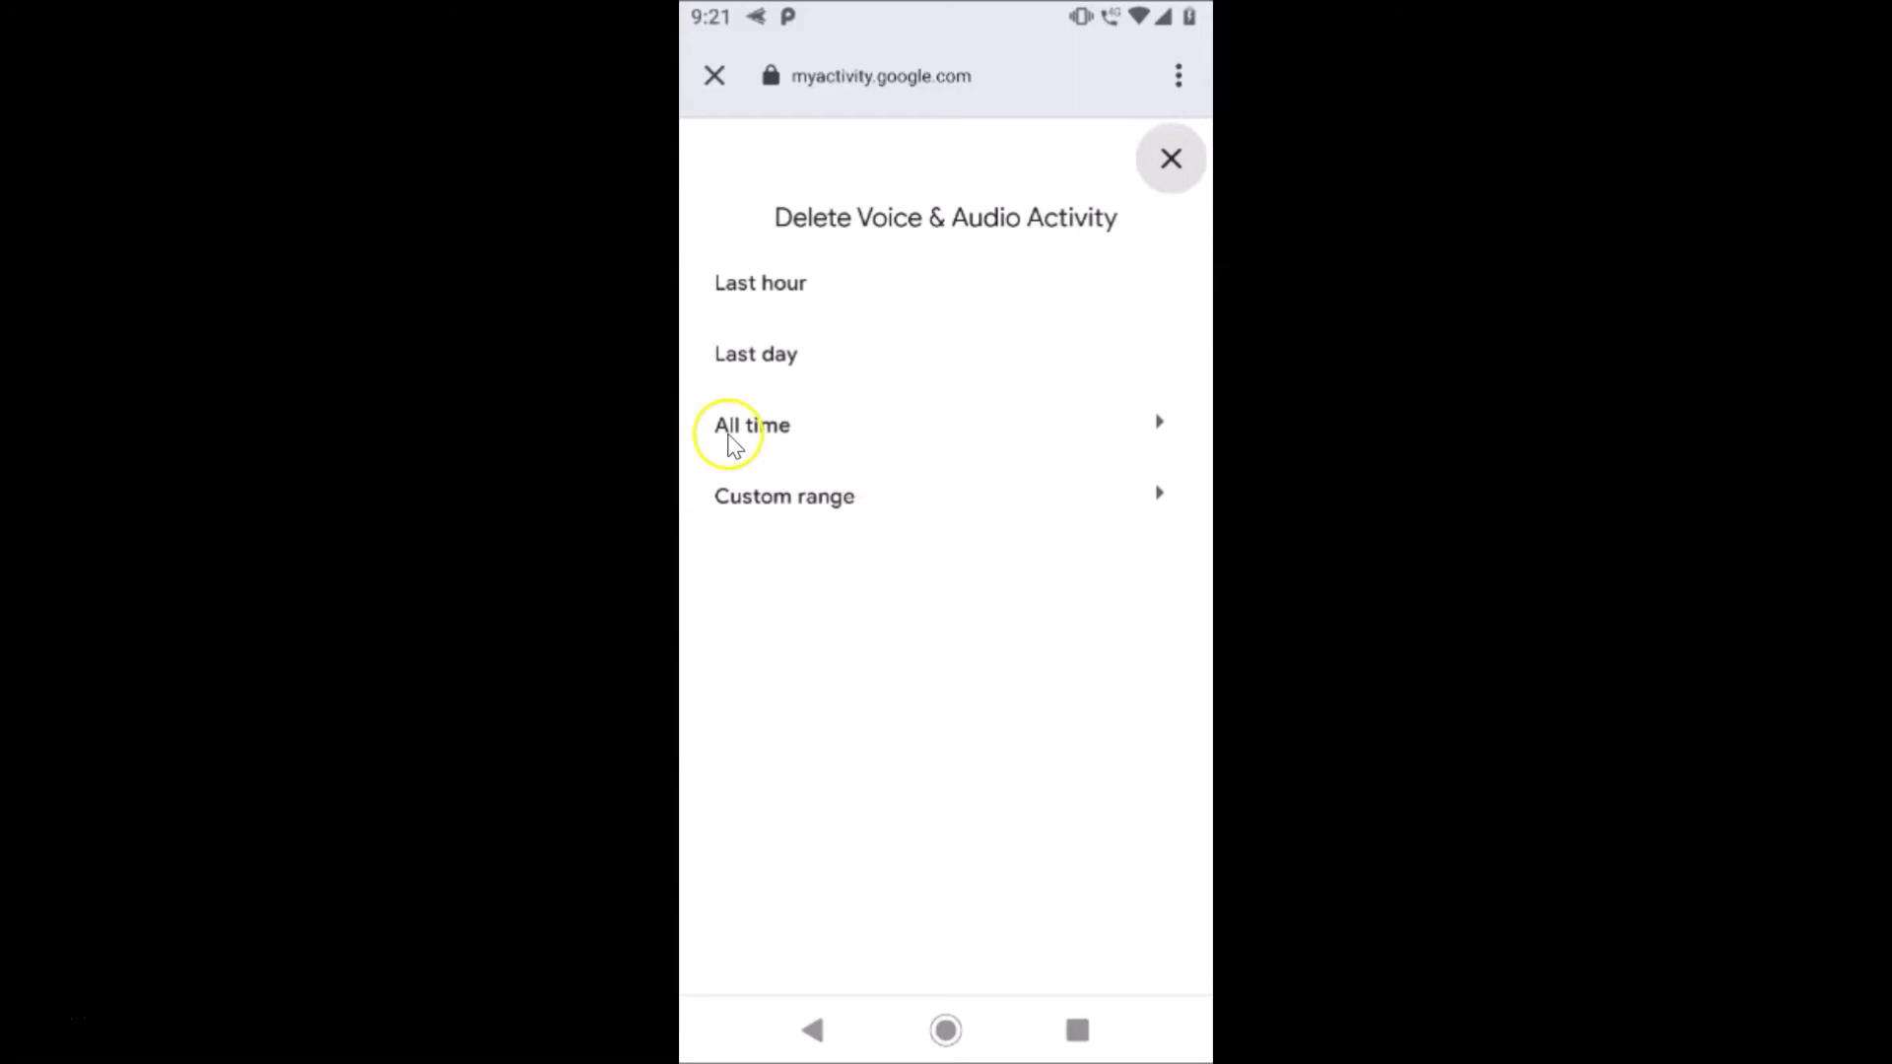
left_click(865, 430)
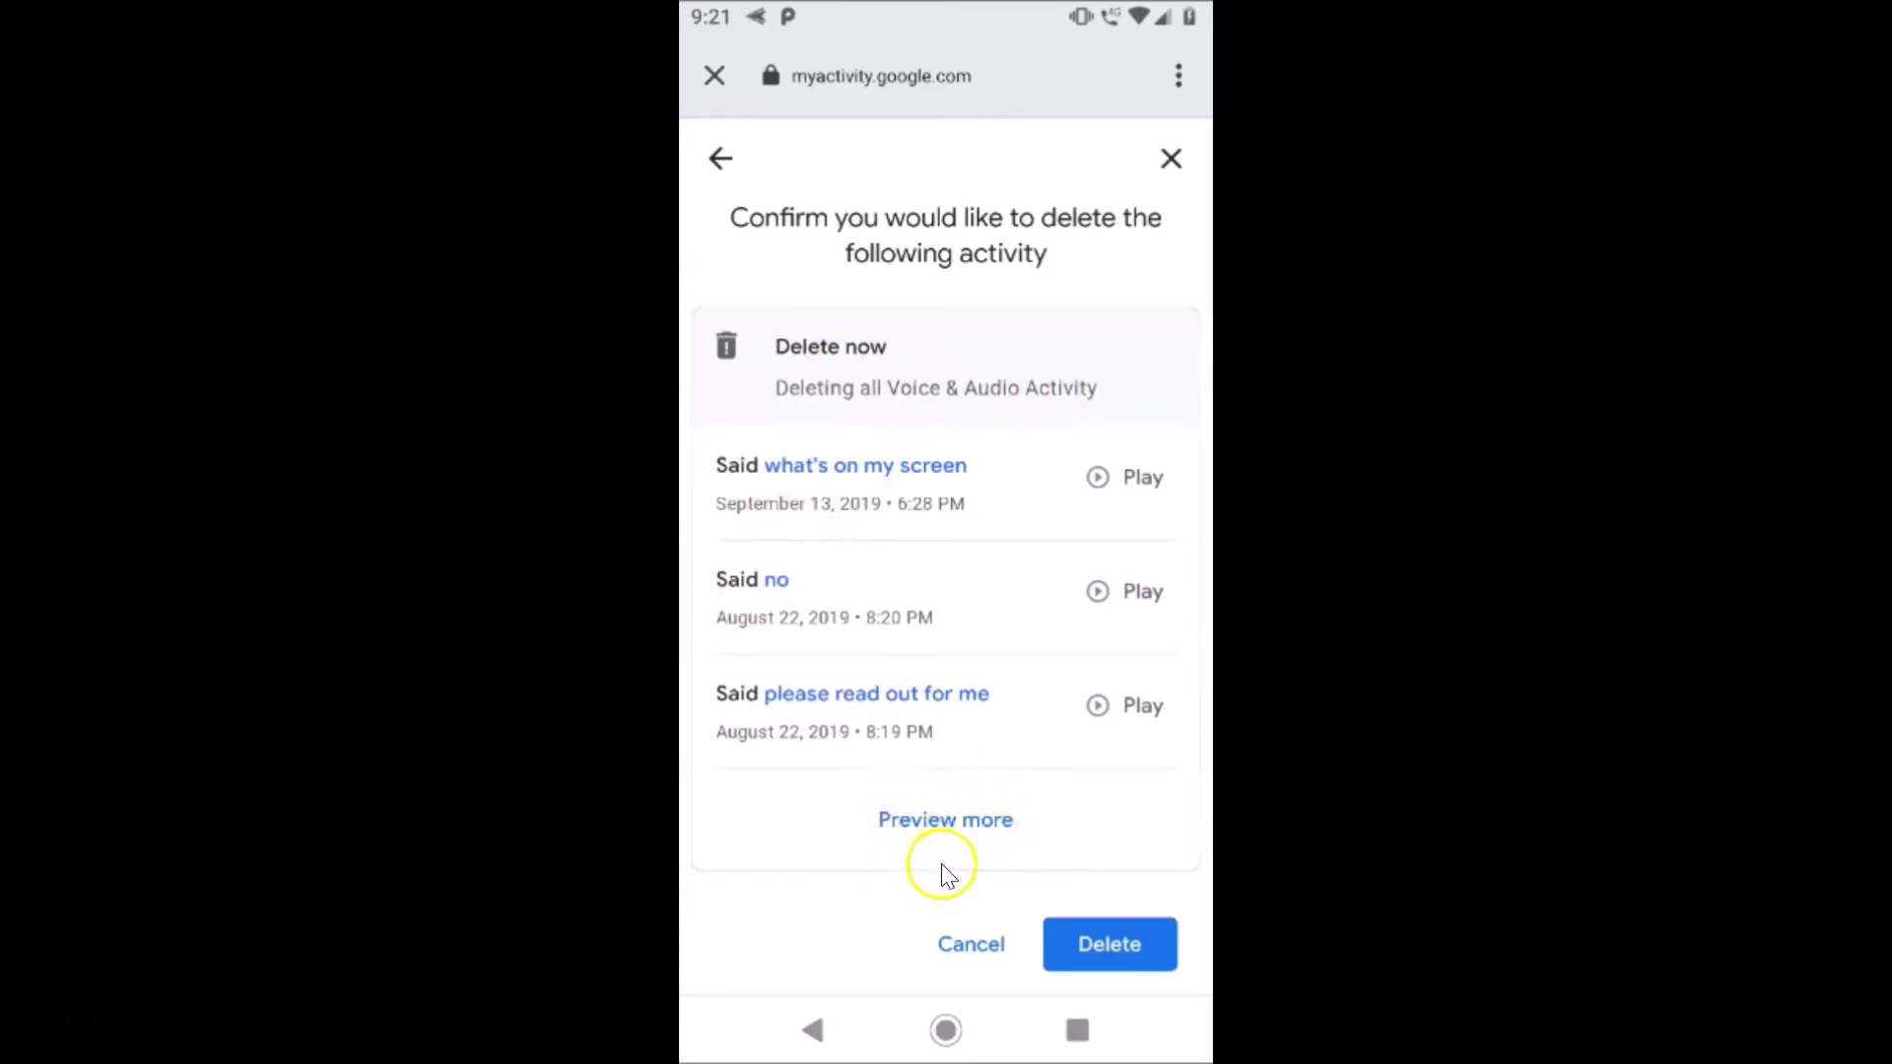
Step: Confirm Delete on the All time preview to erase every voice recording
left_click(1133, 951)
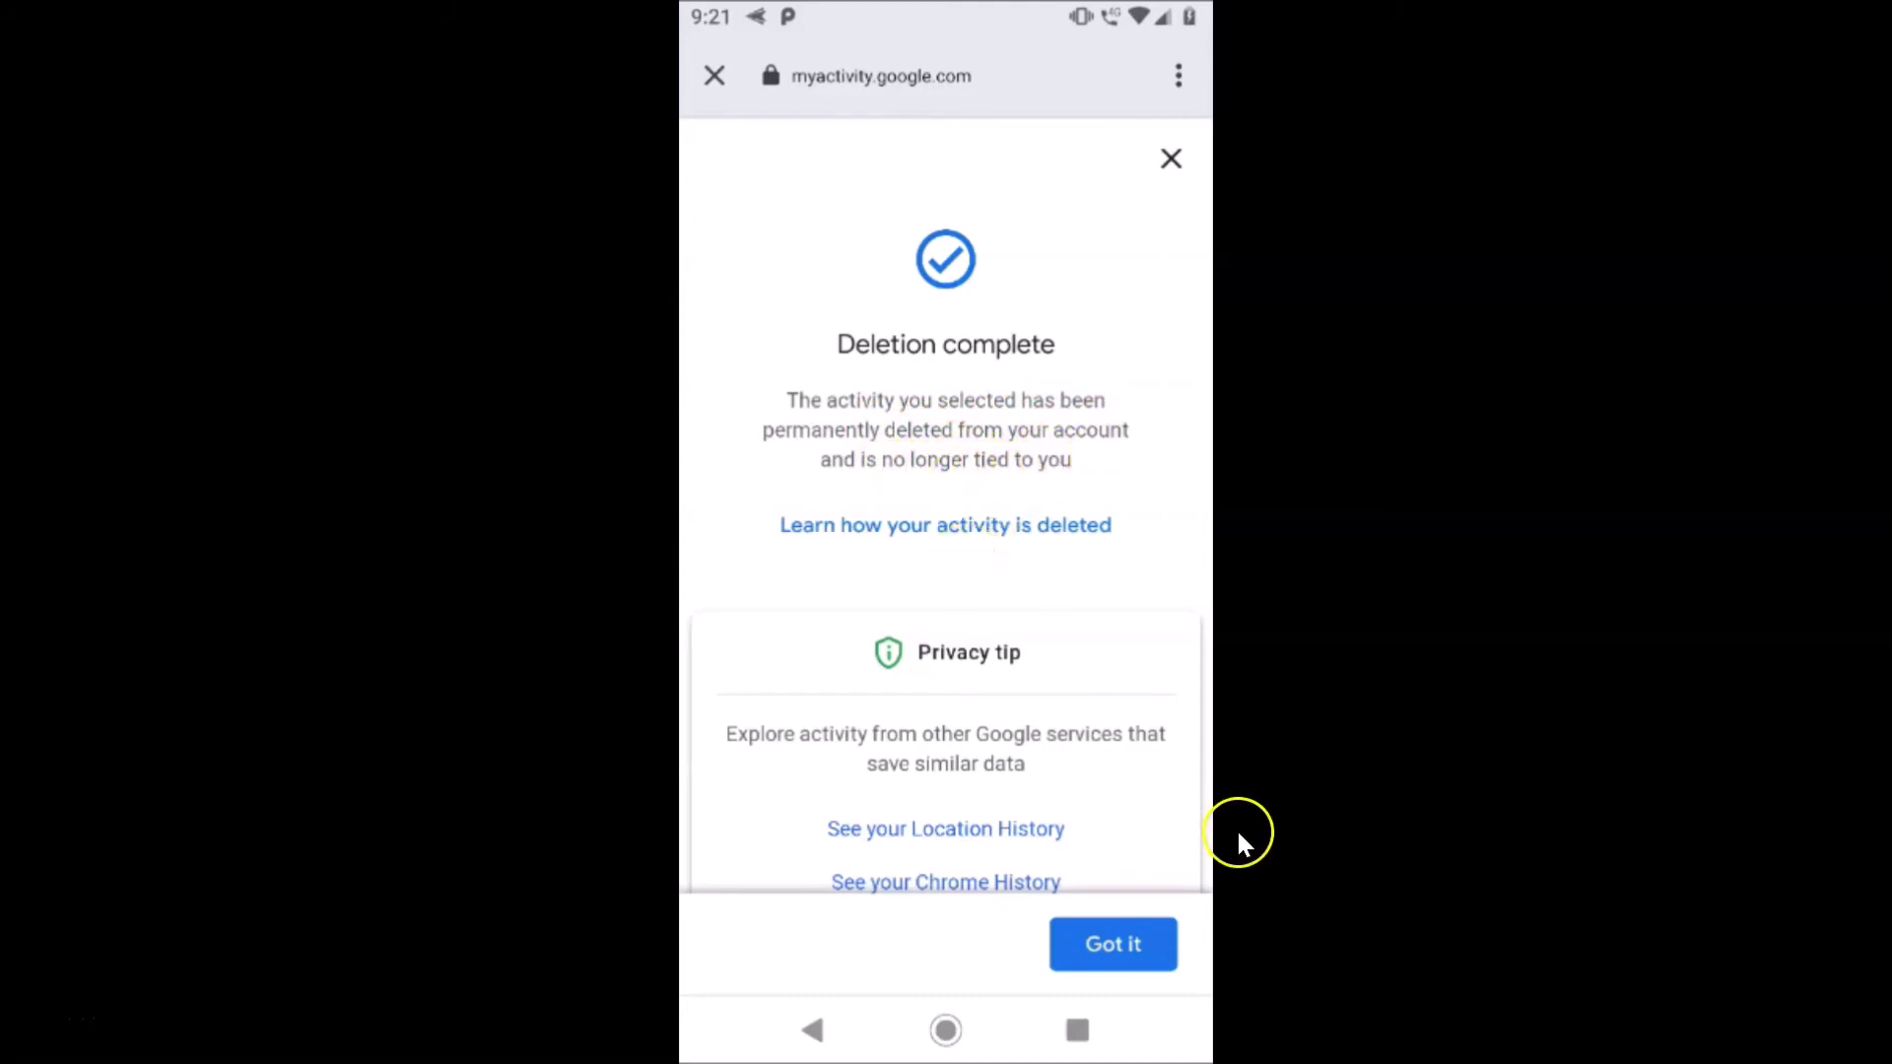
Step: Dismiss the Deletion complete notice with Got it and scroll to the No activity message
left_click(1119, 945)
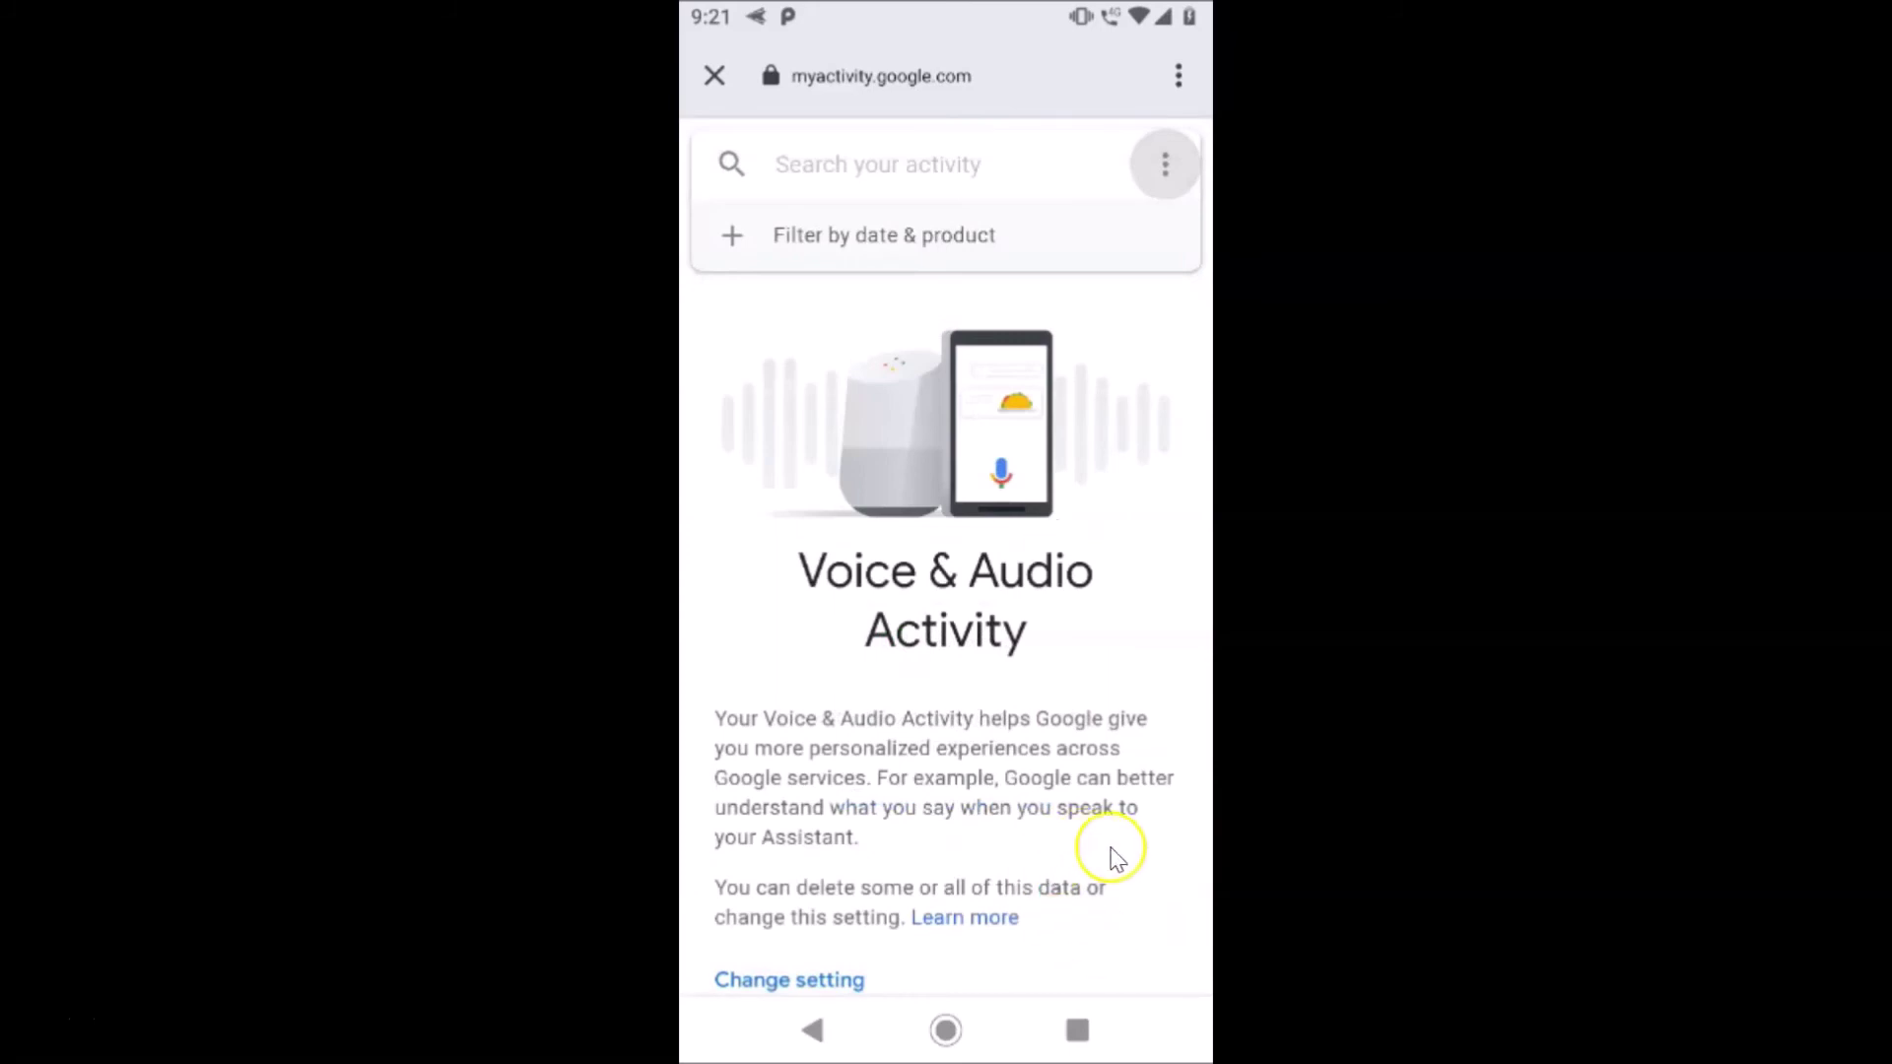
scroll(953, 666, "down", 6)
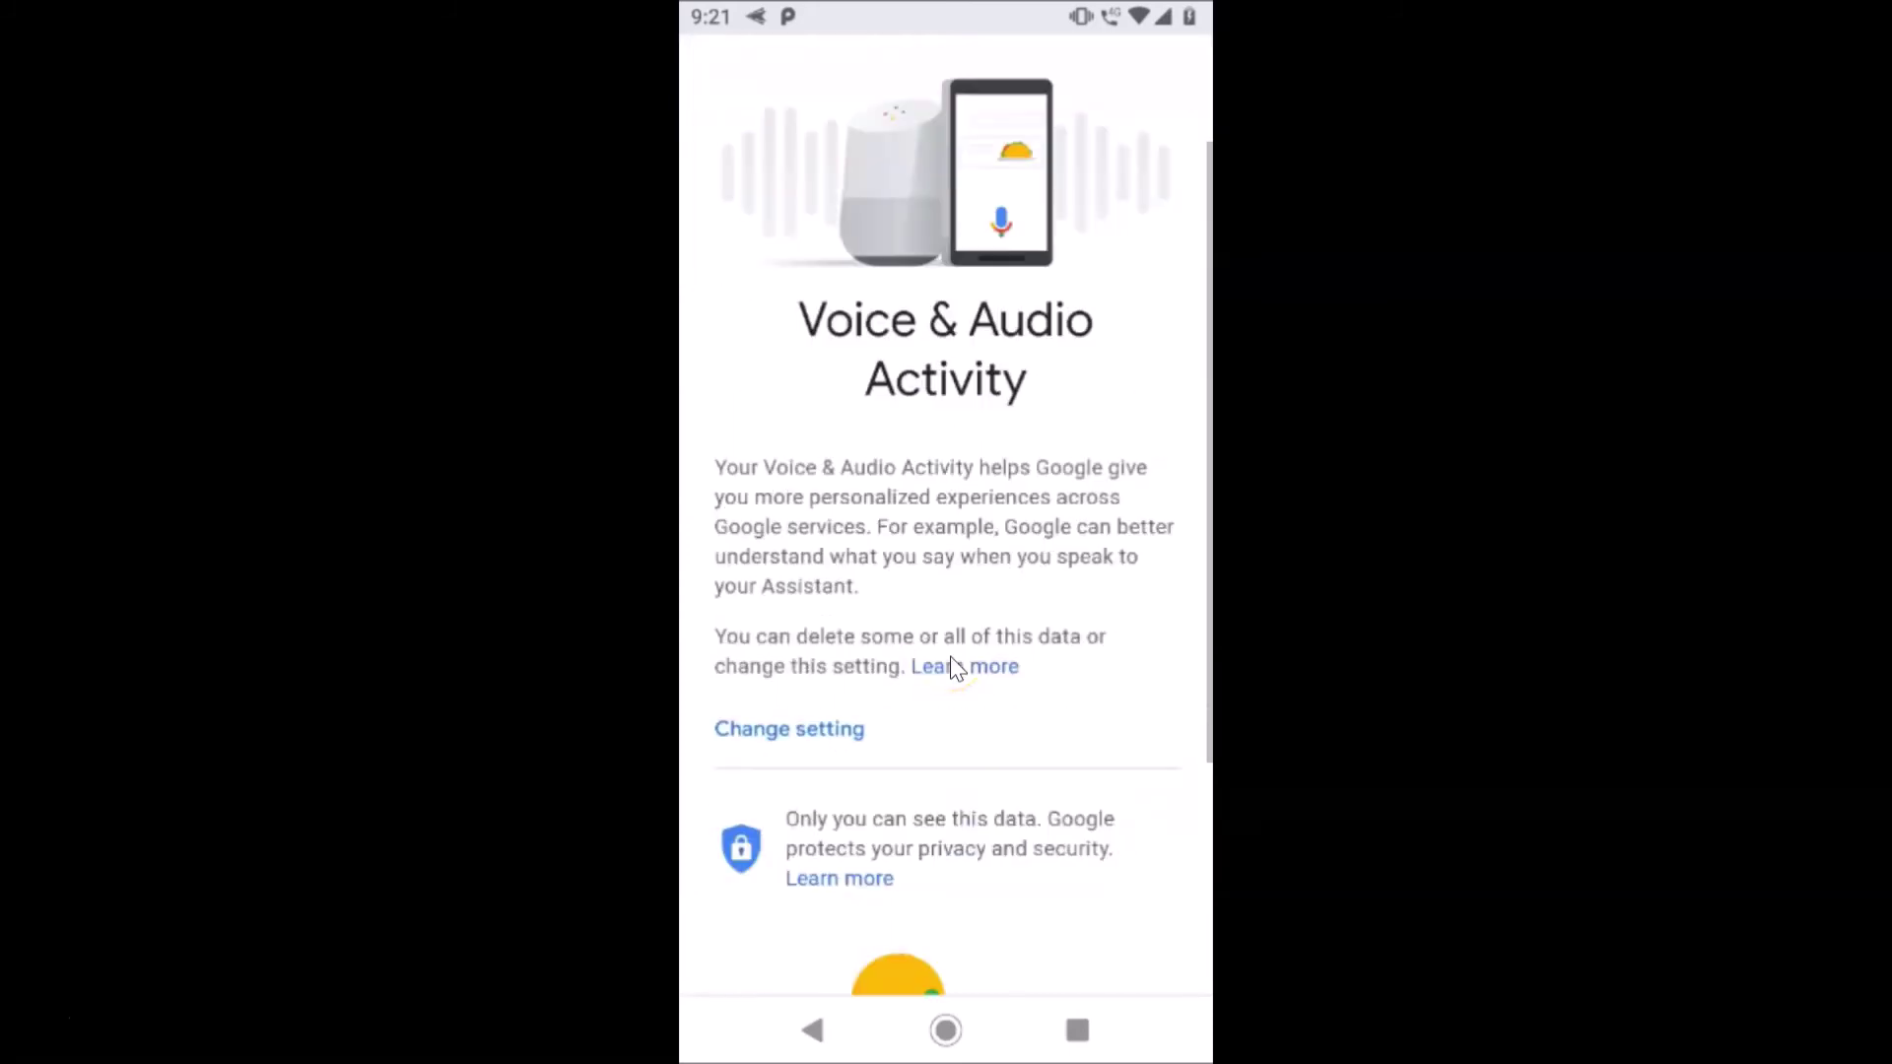